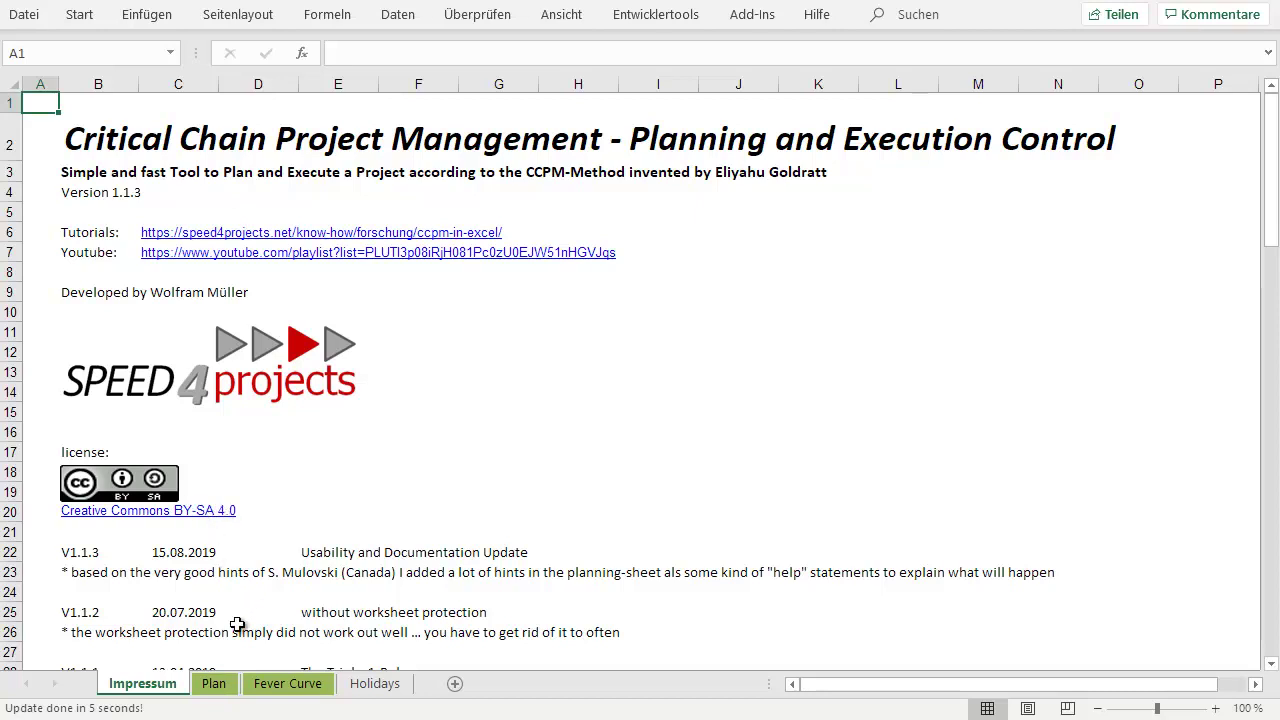
# Step: Open the Plan sheet and name the project "This my first CCPM-Project"
pyautogui.click(215, 684)
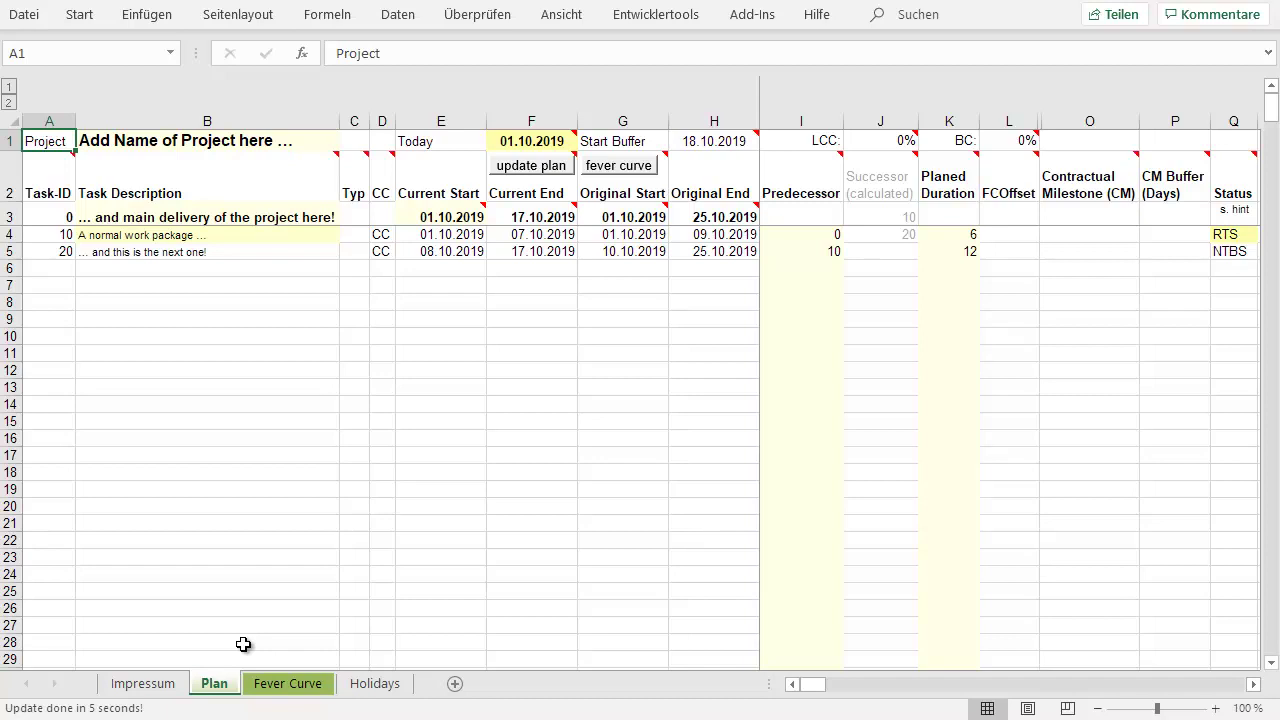
pyautogui.click(120, 142)
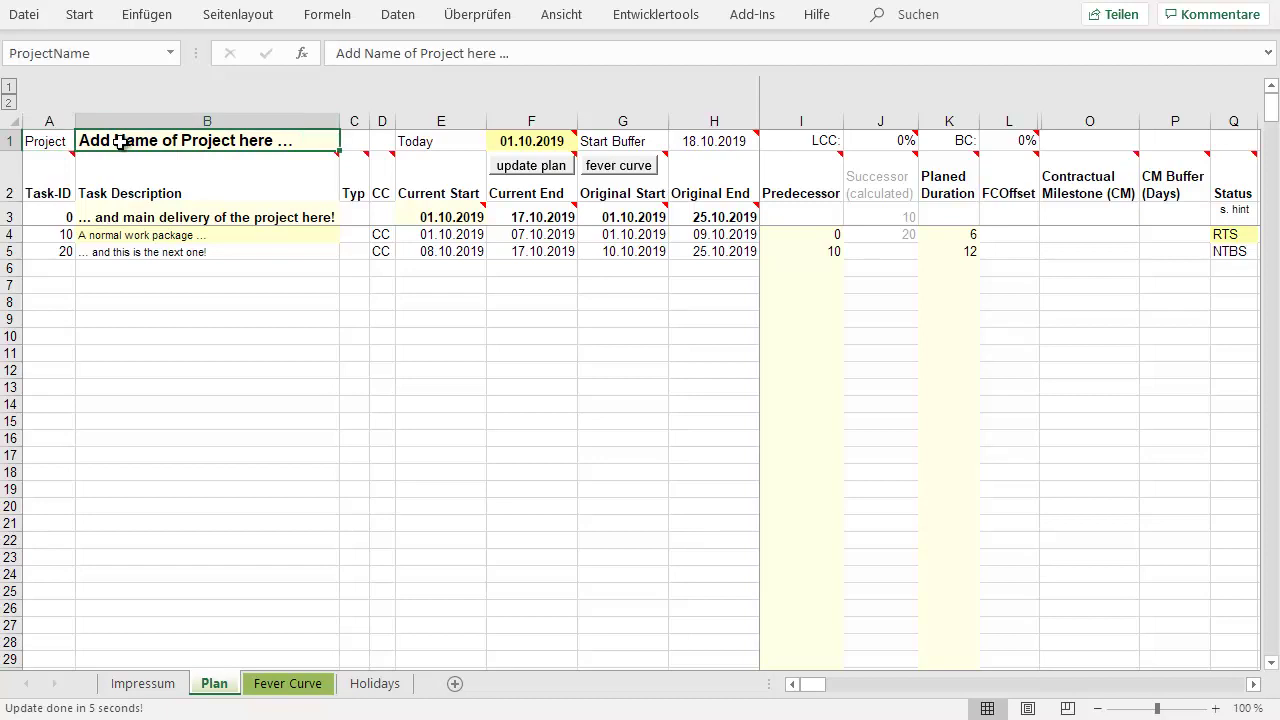
pyautogui.write('This my ')
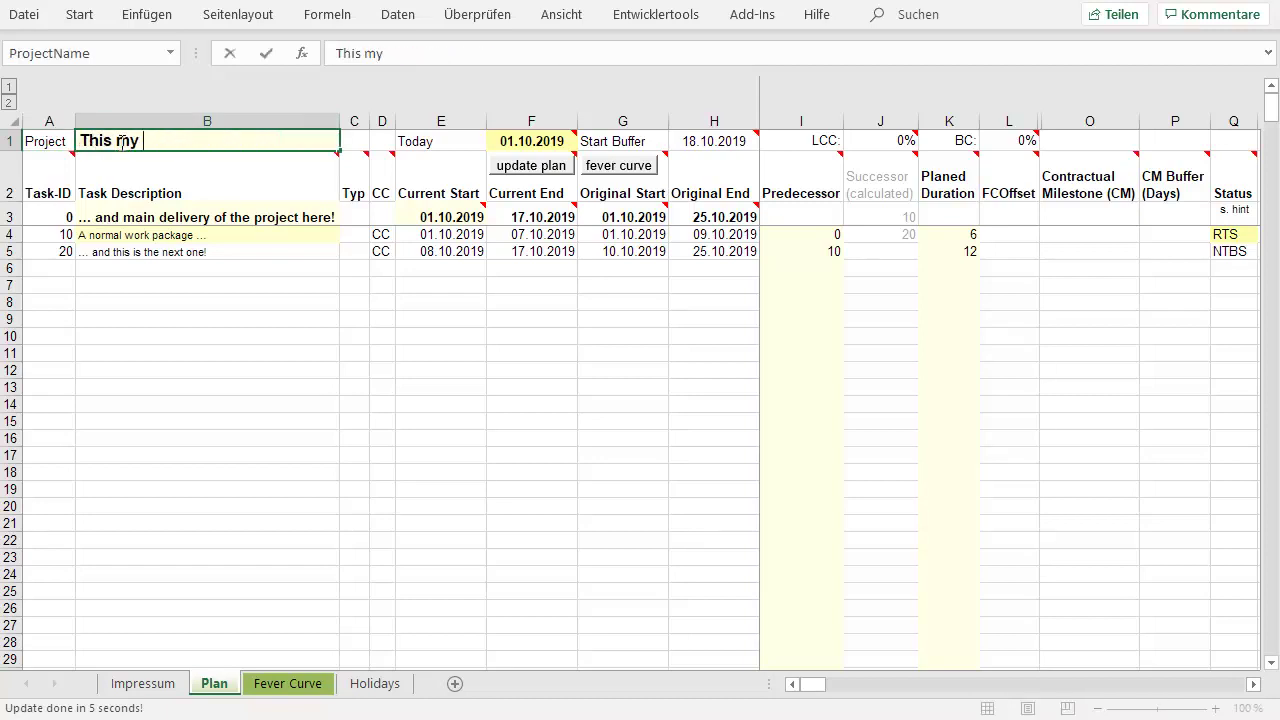
pyautogui.write('first Proje')
pyautogui.press('BackSpace')
pyautogui.press('BackSpace')
pyautogui.press('BackSpace')
pyautogui.press('BackSpace')
pyautogui.press('BackSpace')
pyautogui.write('CCPM')
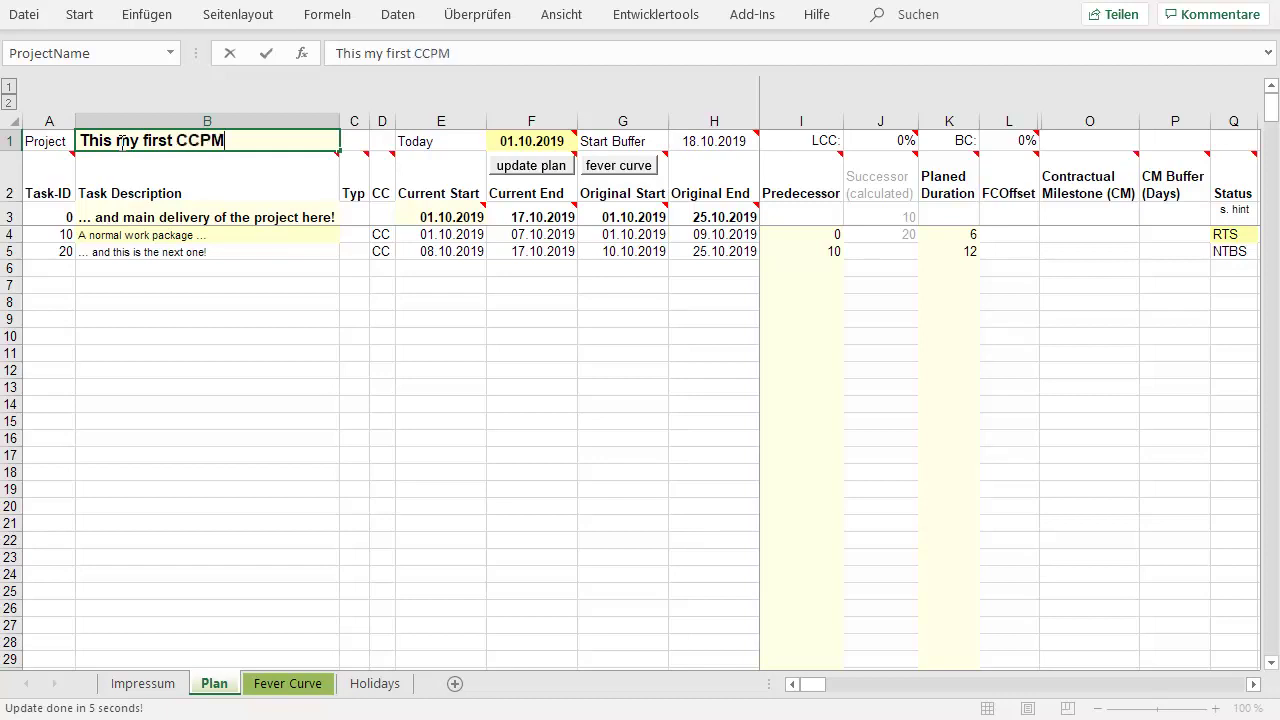
pyautogui.write('-Project')
pyautogui.press('Return')
pyautogui.press('Return')
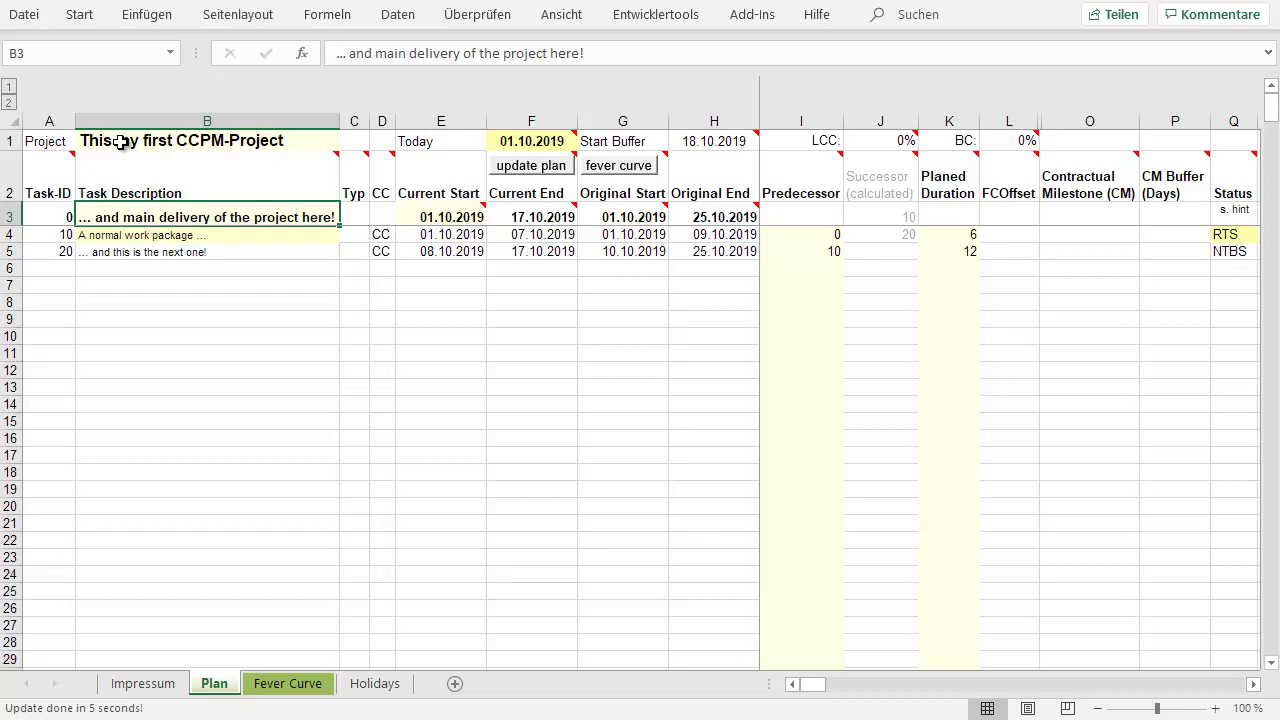
# Step: Examine the two sample work packages and the project's start dates in the main delivery row
pyautogui.press('Down')
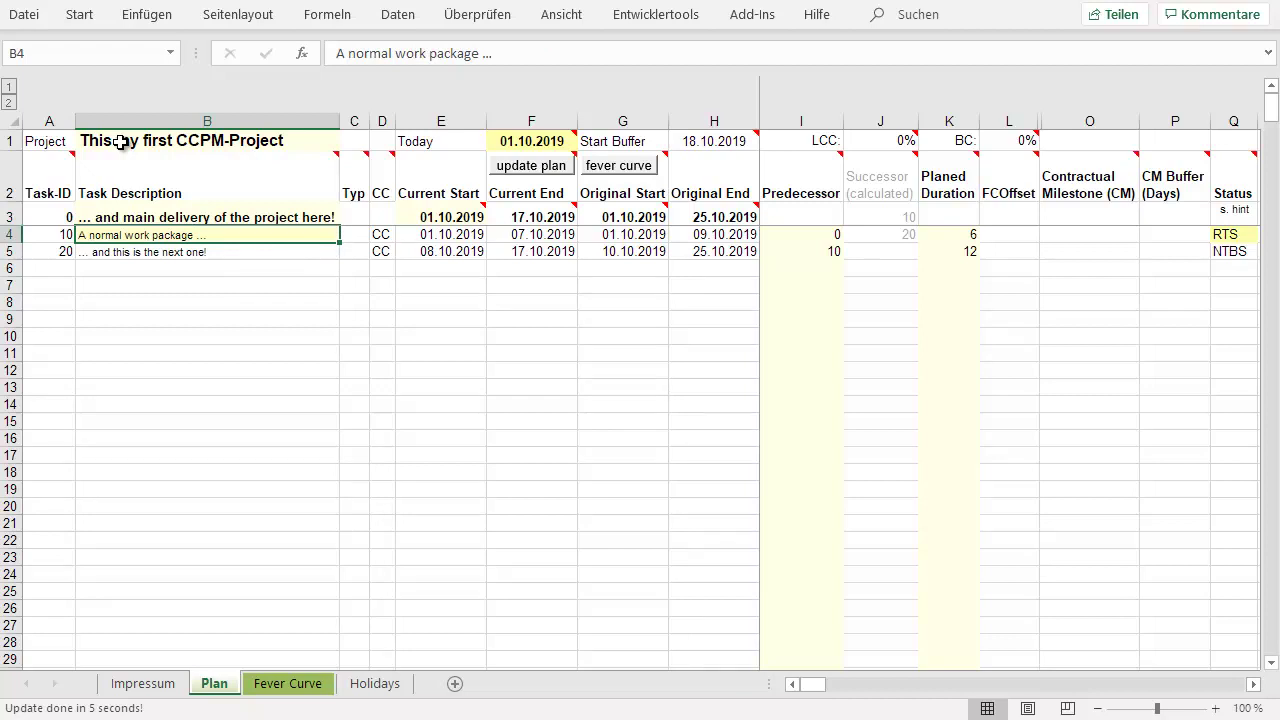
pyautogui.press('Down')
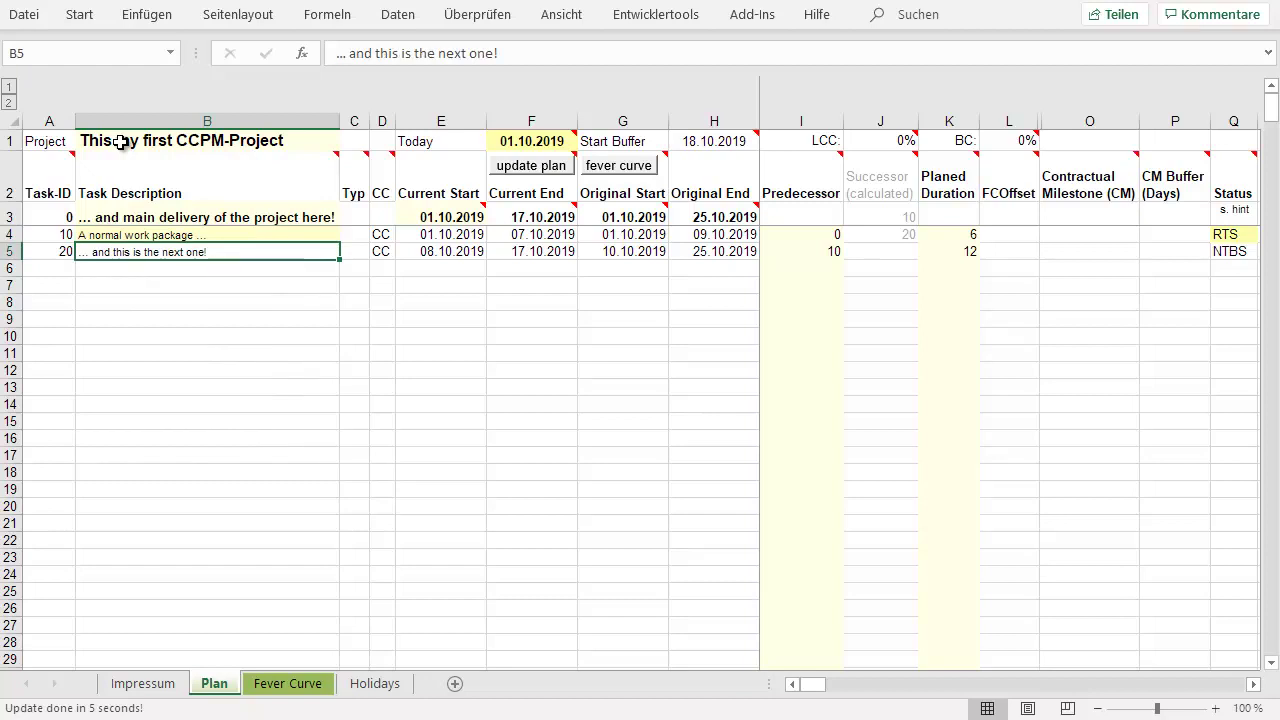
pyautogui.press('Right')
pyautogui.press('Right')
pyautogui.press('Right')
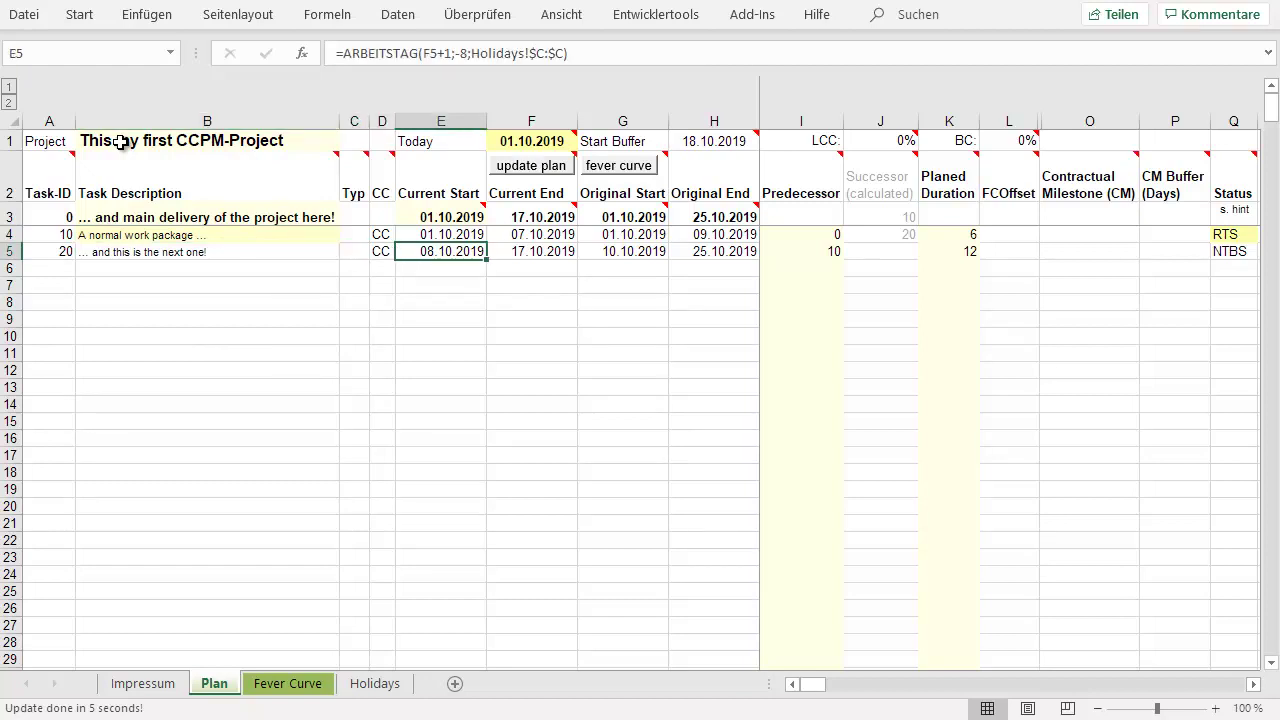
pyautogui.press('Up')
pyautogui.press('Up')
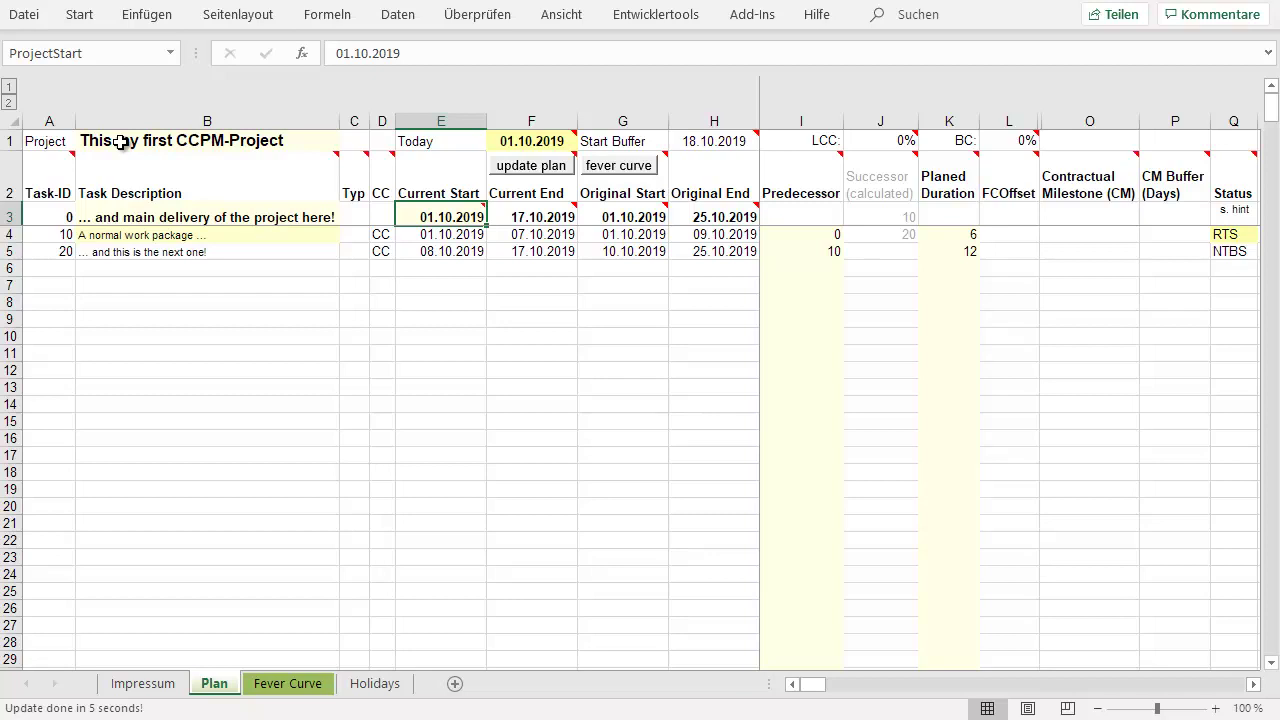
pyautogui.press('Down')
pyautogui.press('Up')
pyautogui.press('Right')
pyautogui.press('Right')
pyautogui.press('Right')
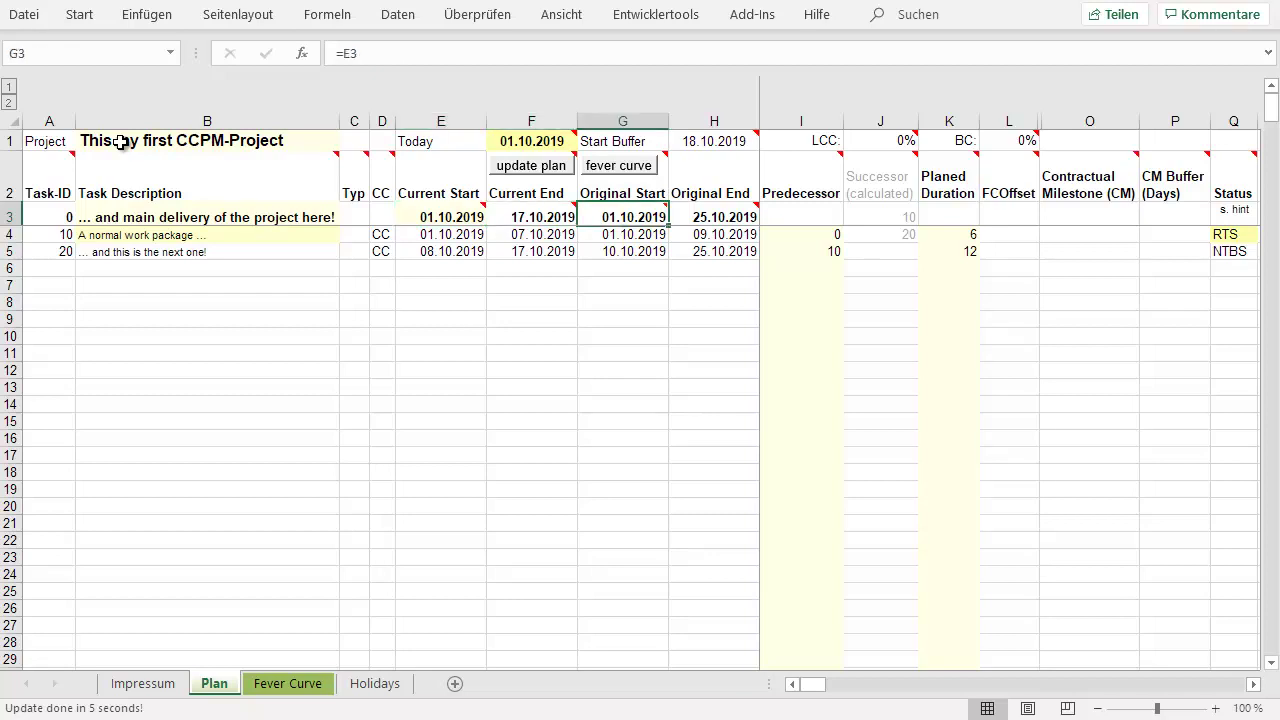
# Step: Compare the current start and end columns with the original start and end columns
pyautogui.press('Left')
pyautogui.press('Left')
pyautogui.press('Left')
pyautogui.press('Right')
pyautogui.press('Right')
pyautogui.press('Up')
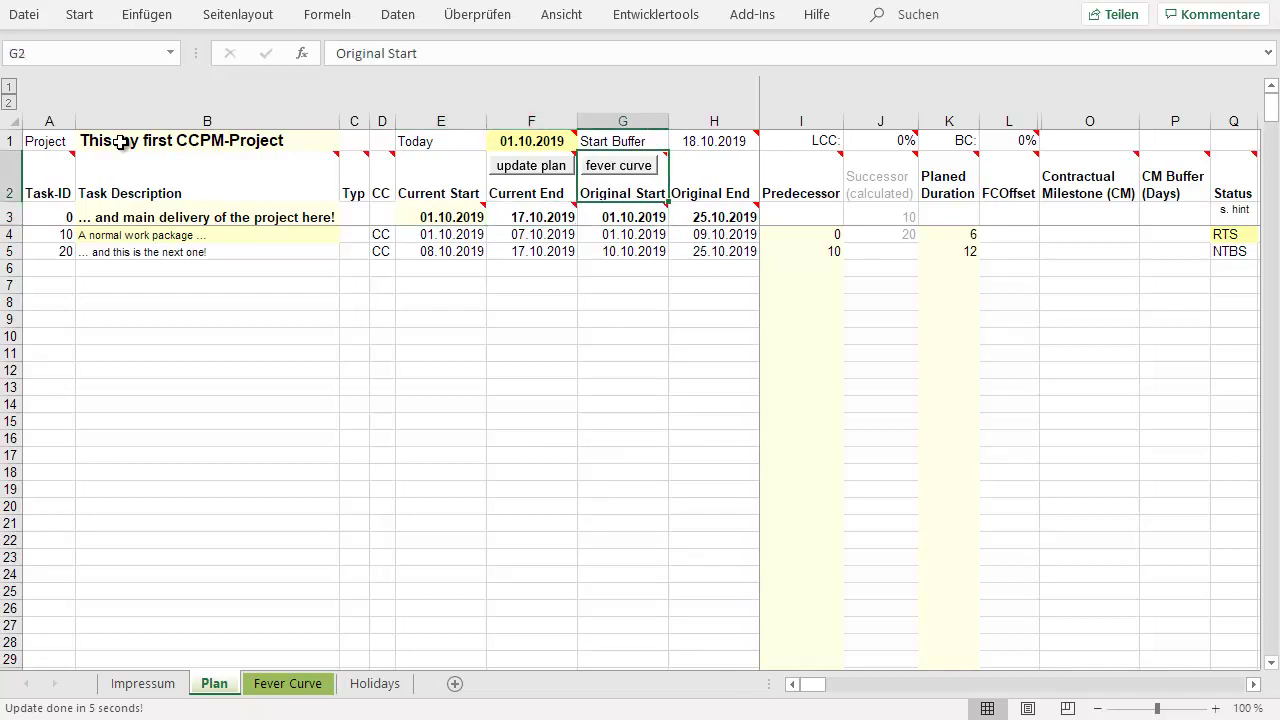
pyautogui.press('Right')
pyautogui.press('Left')
pyautogui.press('Left')
pyautogui.press('Left')
pyautogui.press('Right')
pyautogui.press('Right')
pyautogui.press('Down')
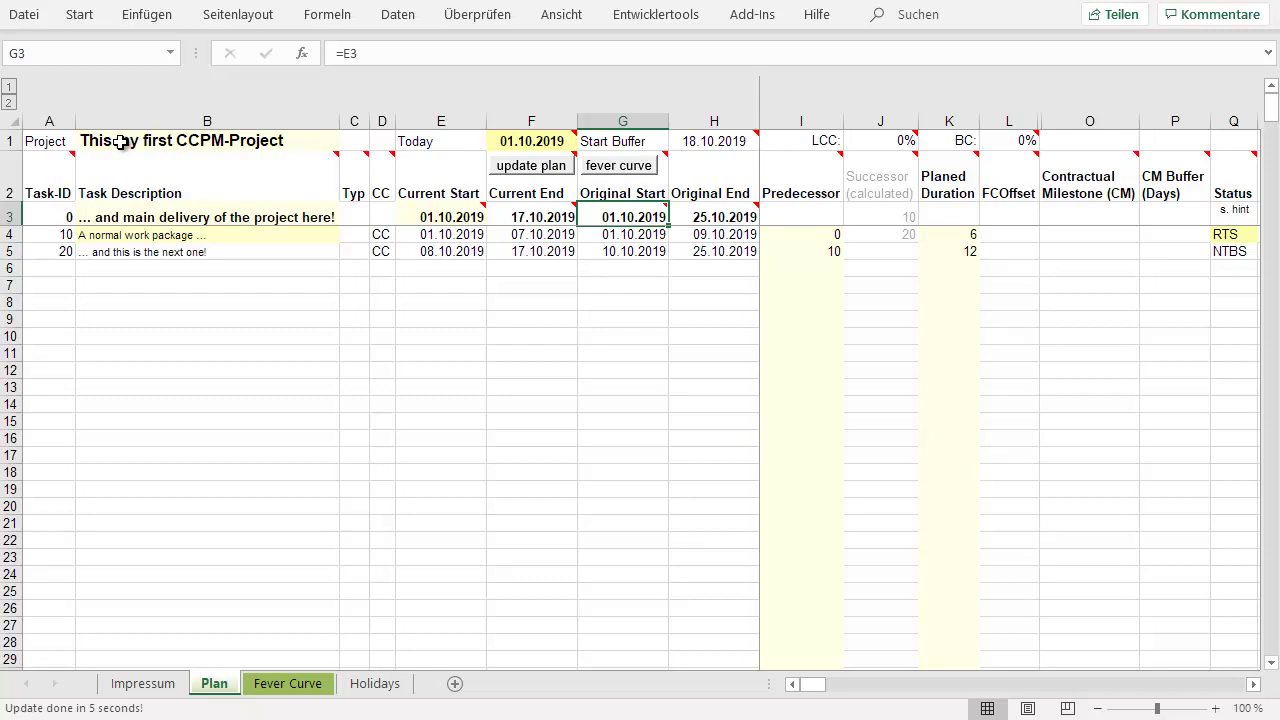
# Step: Review the work package descriptions and check the predecessor entries of both work packages
pyautogui.press('Left')
pyautogui.press('Left')
pyautogui.press('Left')
pyautogui.press('Left')
pyautogui.press('Left')
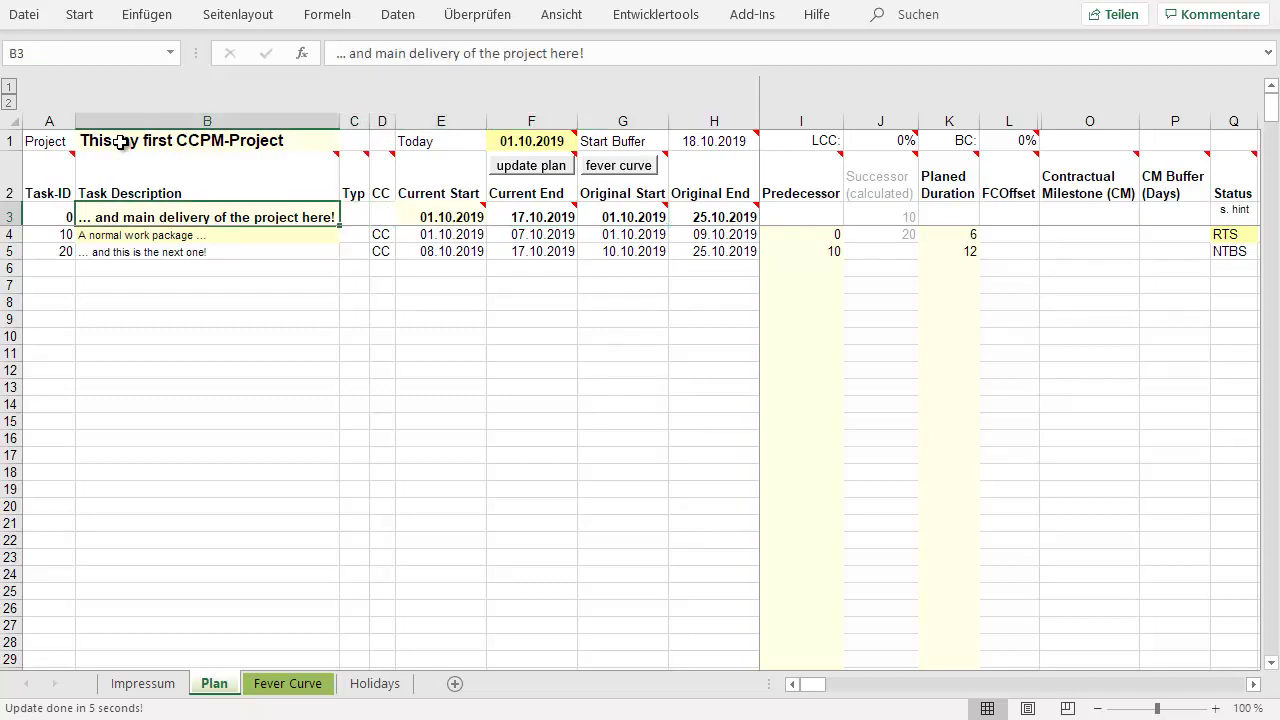
pyautogui.press('Down')
pyautogui.press('Down')
pyautogui.press('Up')
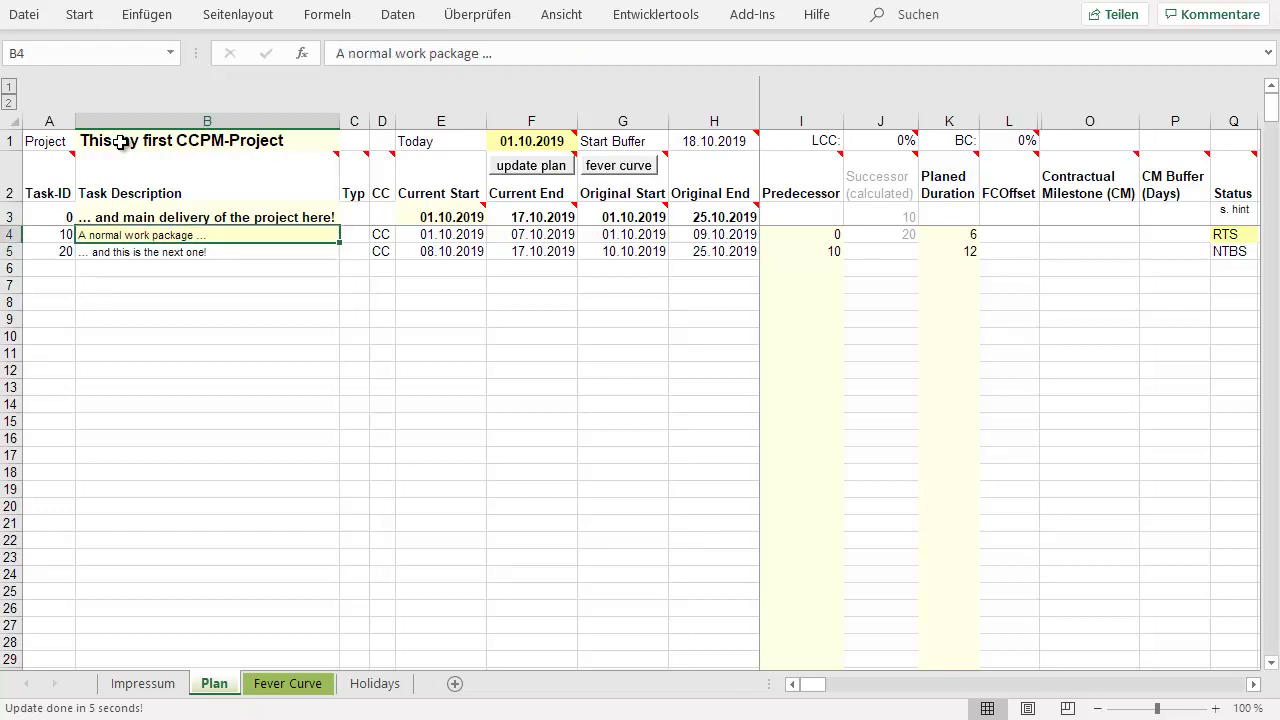
pyautogui.press('Down')
pyautogui.press('Right')
pyautogui.press('Right')
pyautogui.press('Right')
pyautogui.press('Right')
pyautogui.press('Right')
pyautogui.press('Right')
pyautogui.press('Right')
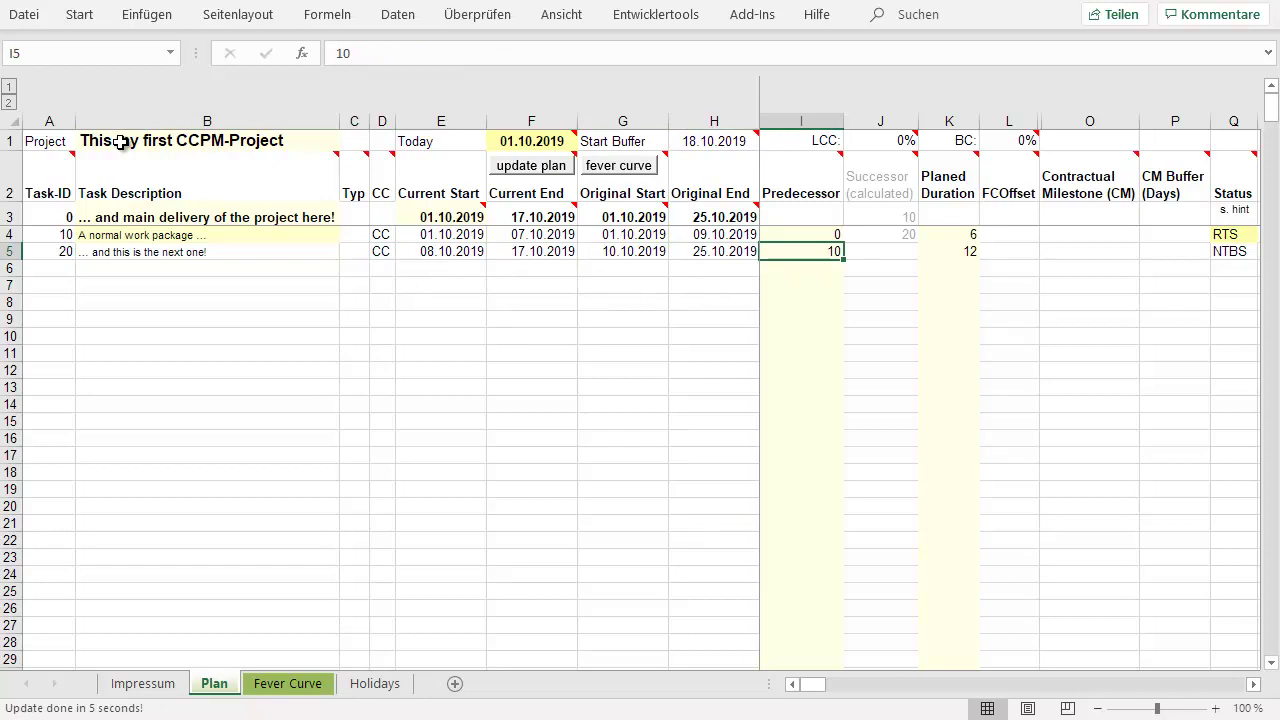
pyautogui.press('Up')
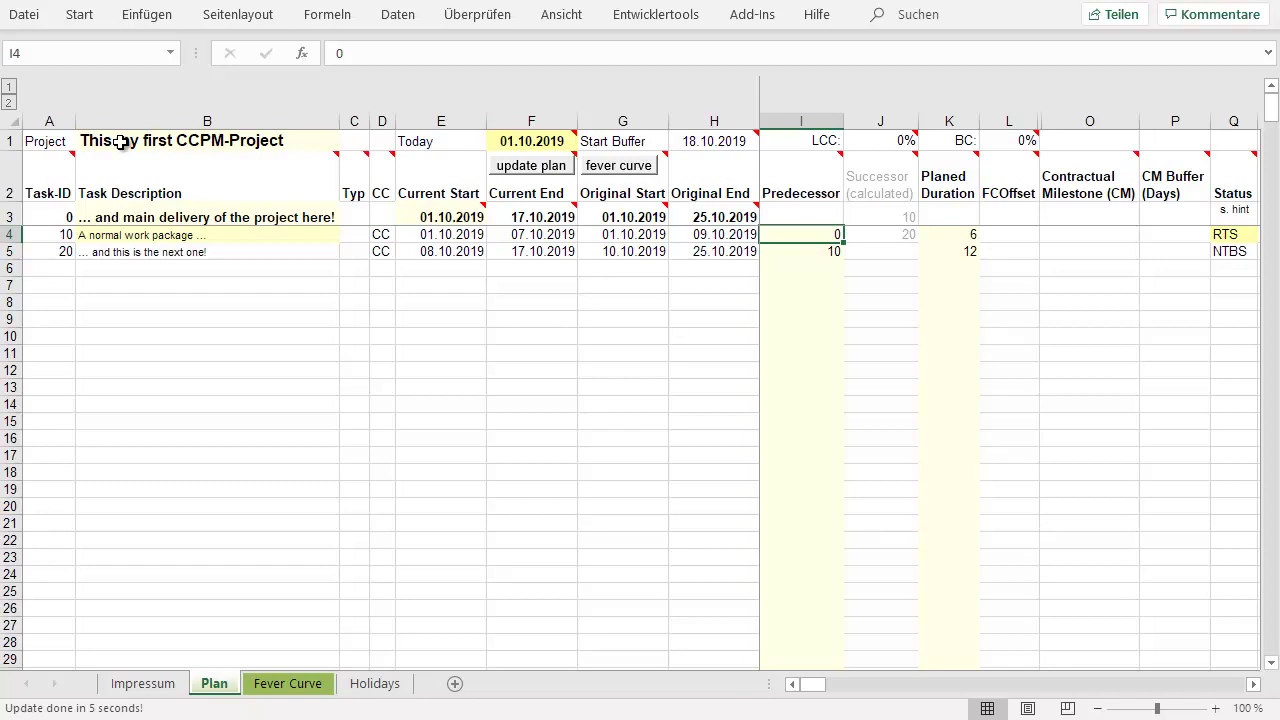
# Step: Check the task IDs of the main delivery and the two work packages that predecessors refer to
pyautogui.press('Left')
pyautogui.press('Left')
pyautogui.press('Left')
pyautogui.press('Left')
pyautogui.press('Left')
pyautogui.press('Left')
pyautogui.press('Left')
pyautogui.press('Left')
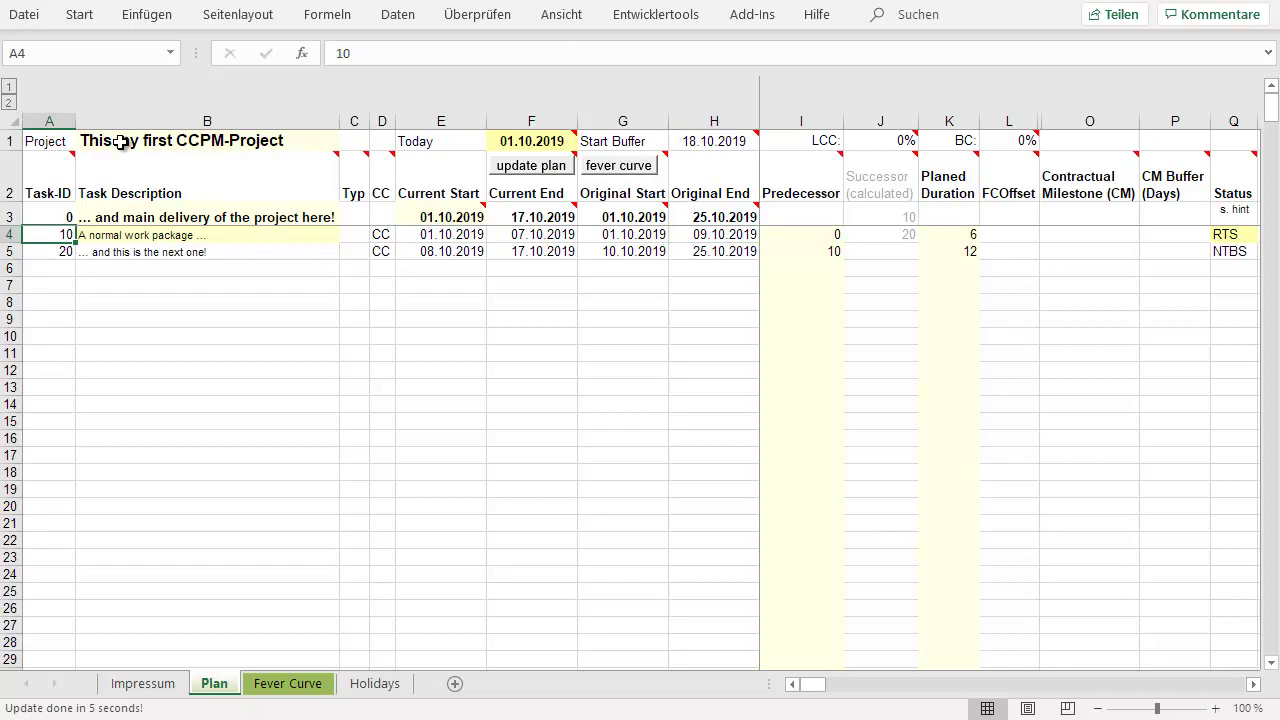
pyautogui.press('Up')
pyautogui.press('Down')
pyautogui.press('Down')
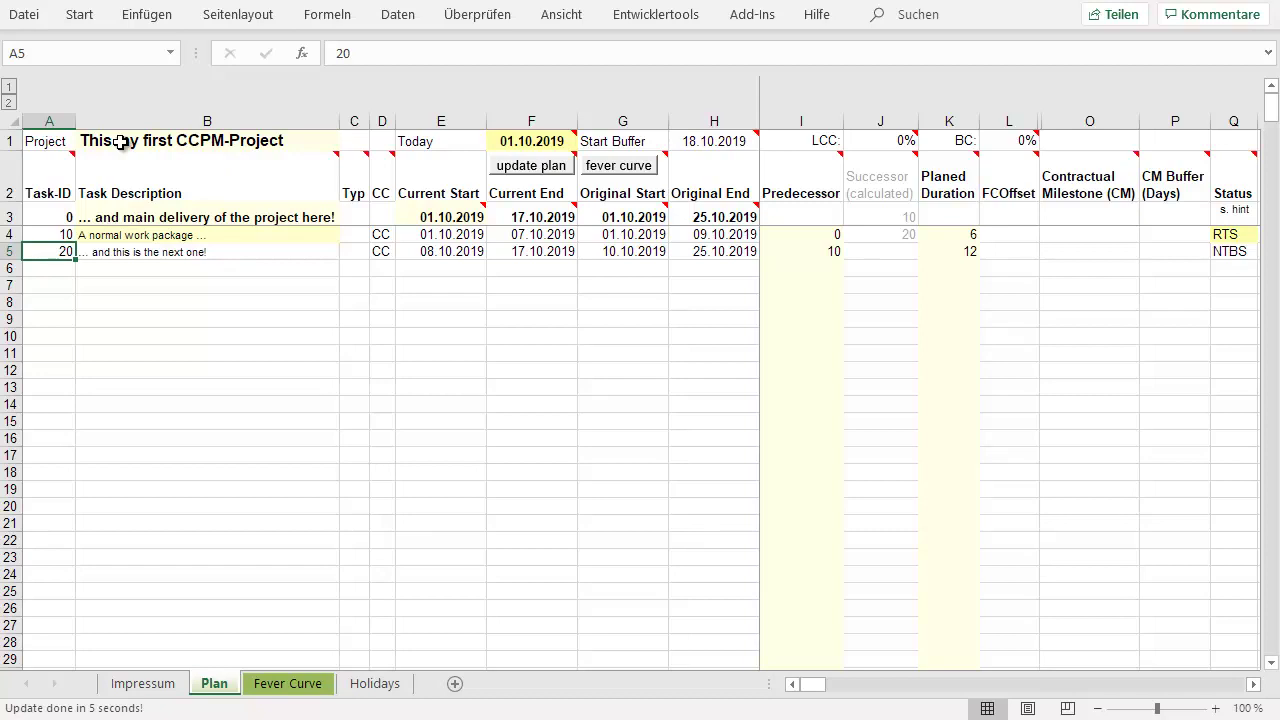
# Step: Follow the second work package's row through its predecessor, calculated successor and planned duration
pyautogui.press('Right')
pyautogui.press('Right')
pyautogui.press('Right')
pyautogui.press('Right')
pyautogui.press('Right')
pyautogui.press('Right')
pyautogui.press('Right')
pyautogui.press('Right')
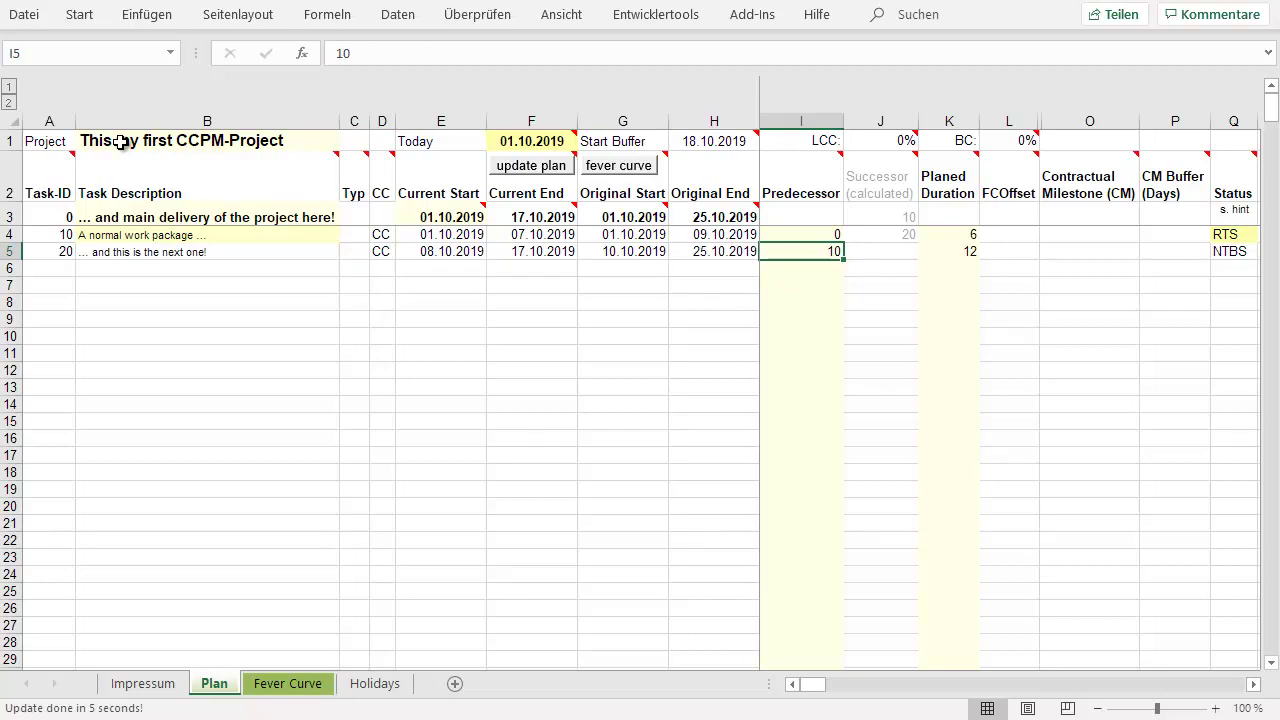
pyautogui.press('Right')
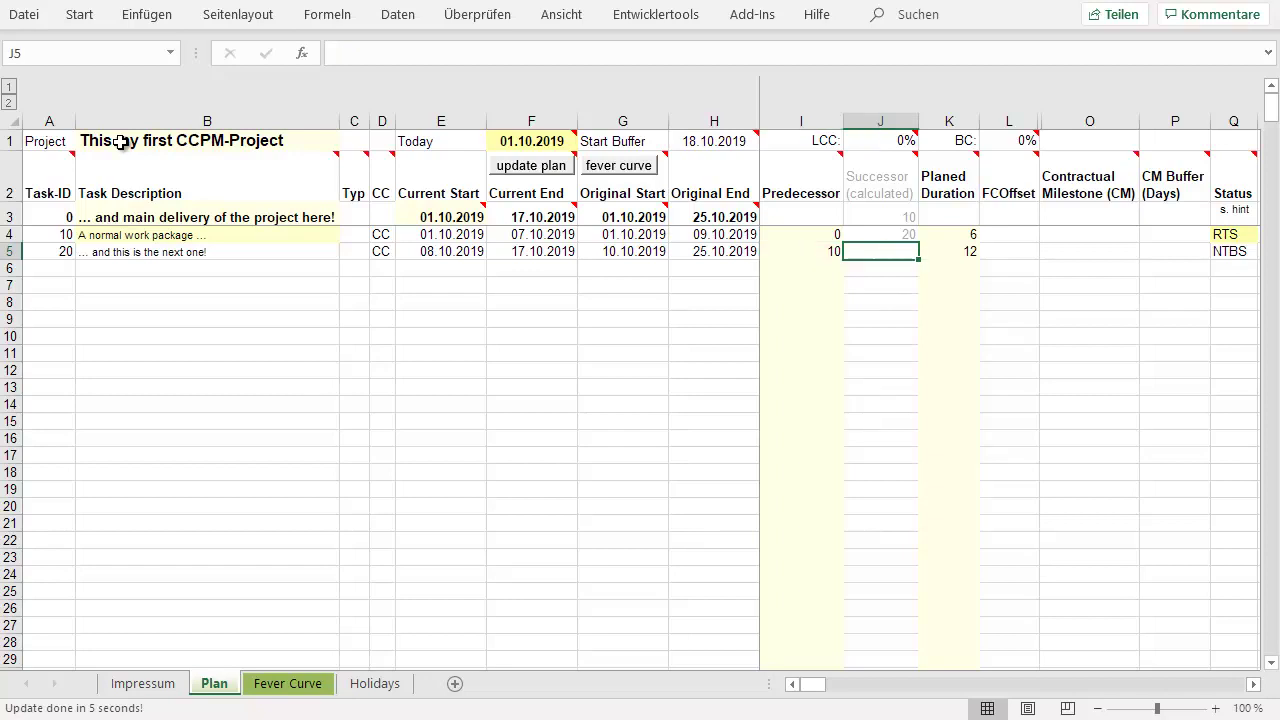
pyautogui.press('Right')
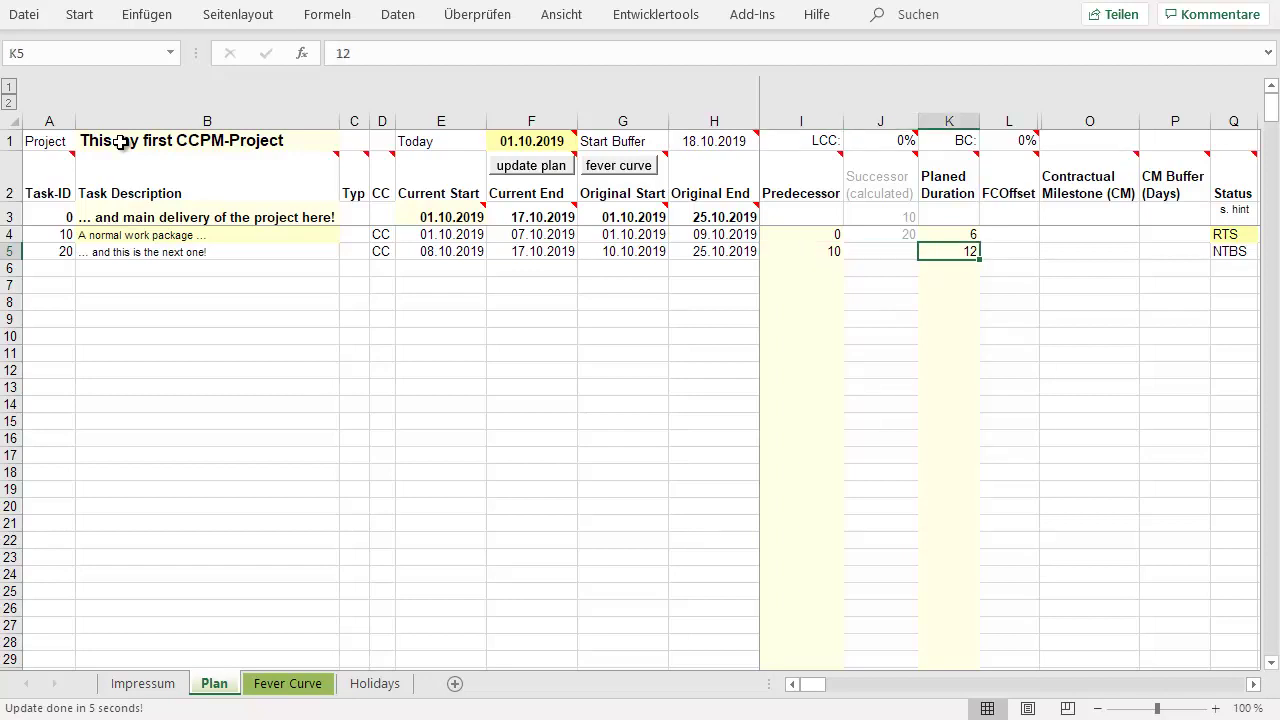
# Step: Examine the planned durations of the two work packages
pyautogui.press('Up')
pyautogui.press('Up')
pyautogui.press('Up')
pyautogui.press('Down')
pyautogui.press('Down')
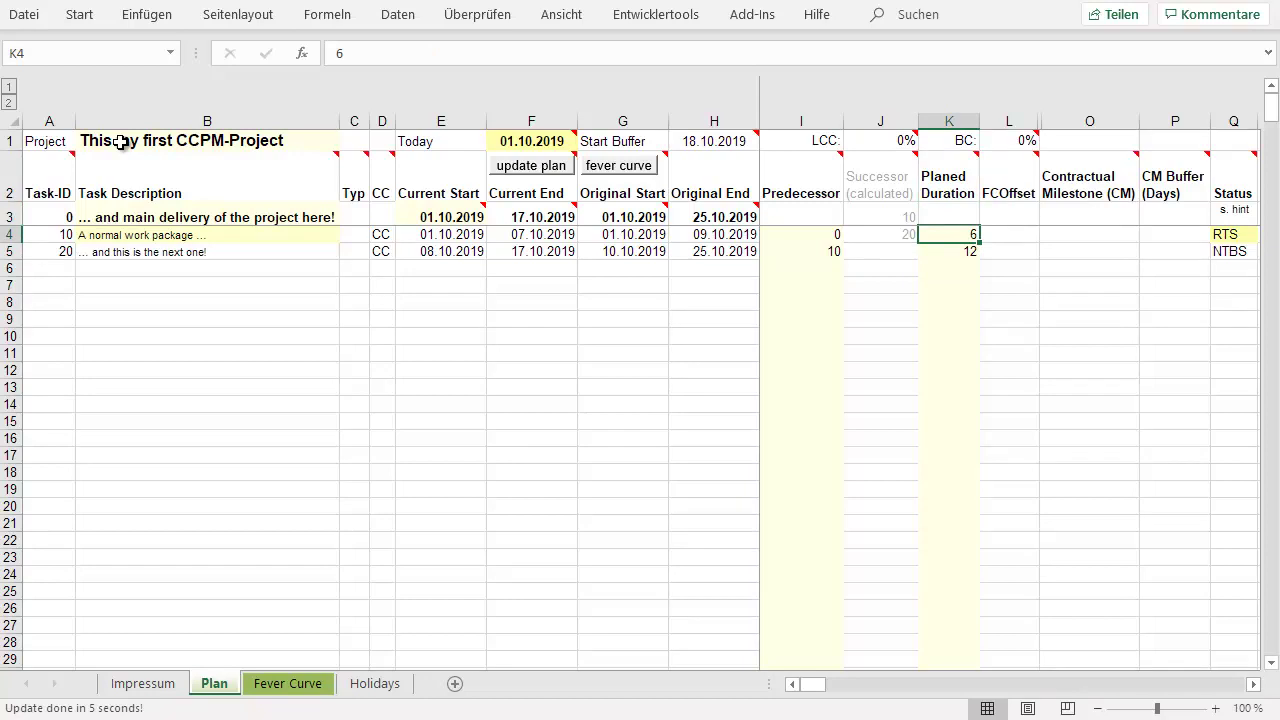
pyautogui.press('Down')
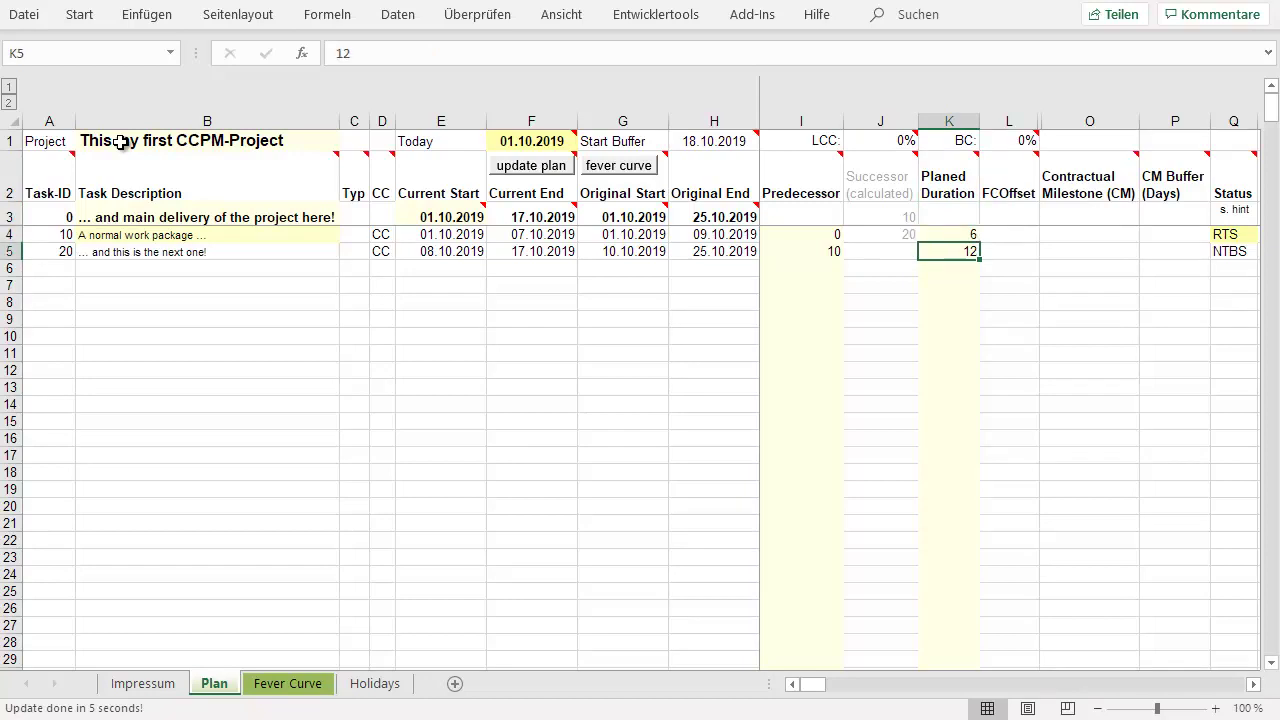
pyautogui.press('Up')
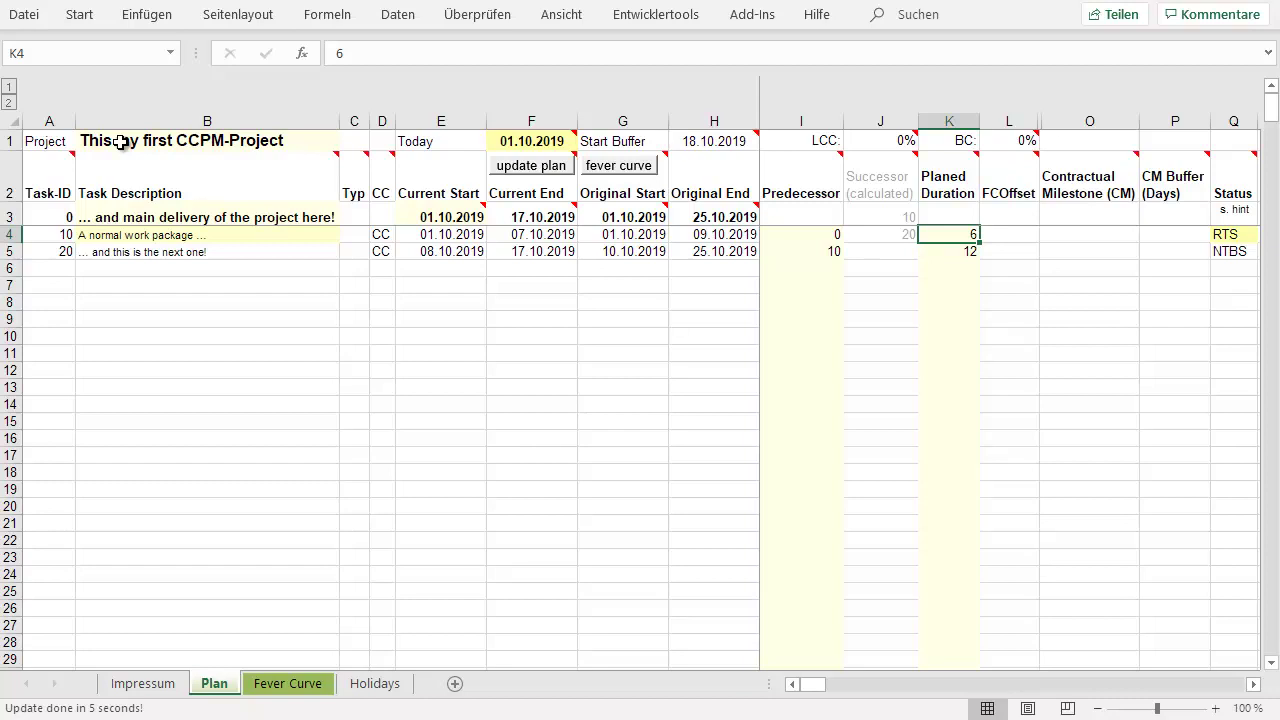
pyautogui.press('Down')
pyautogui.press('Up')
# Step: Recalculate the project schedule with the update plan function
pyautogui.moveTo(543, 172)
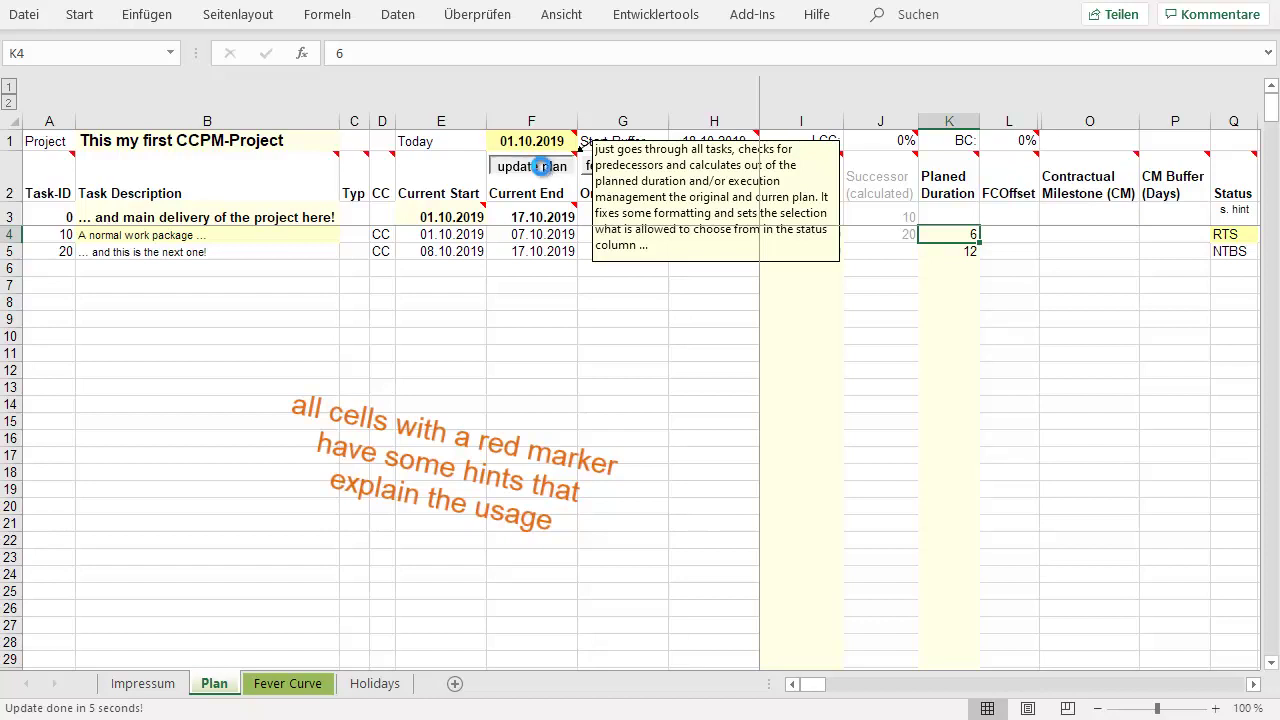
pyautogui.click(543, 172)
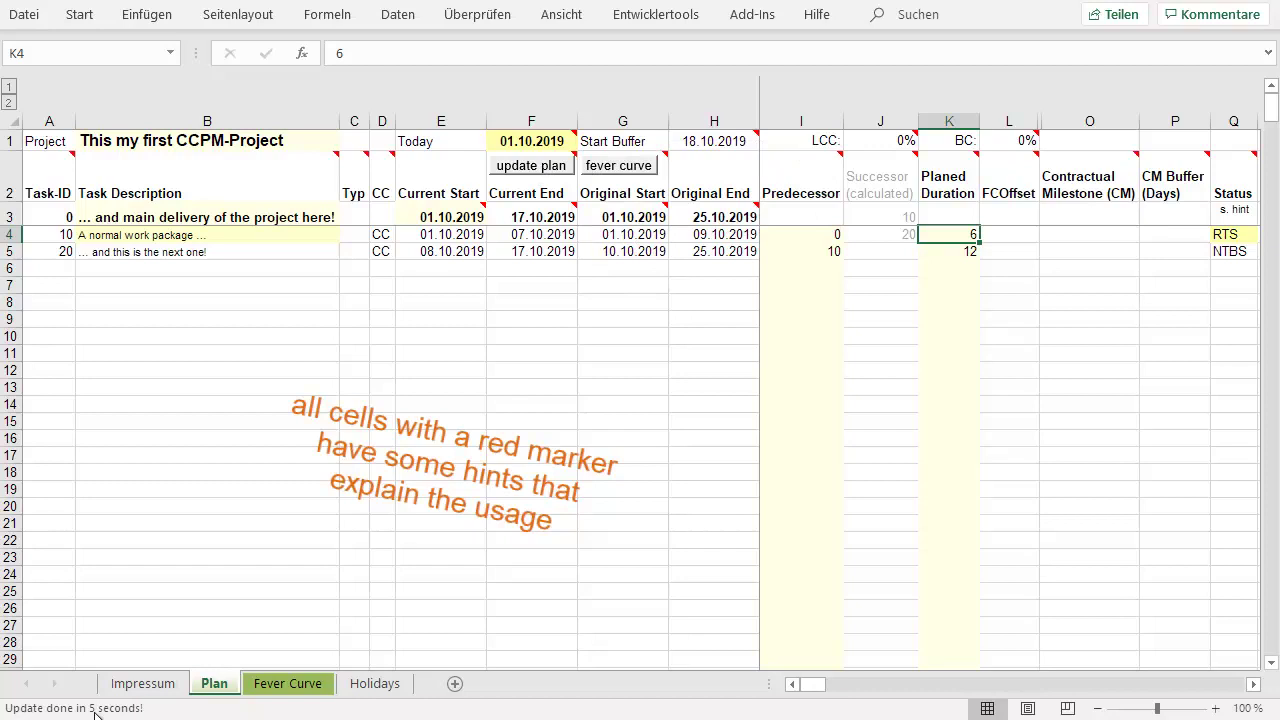
# Step: Examine the Gantt timeline with the bars of both work packages through late October
pyautogui.click(958, 250)
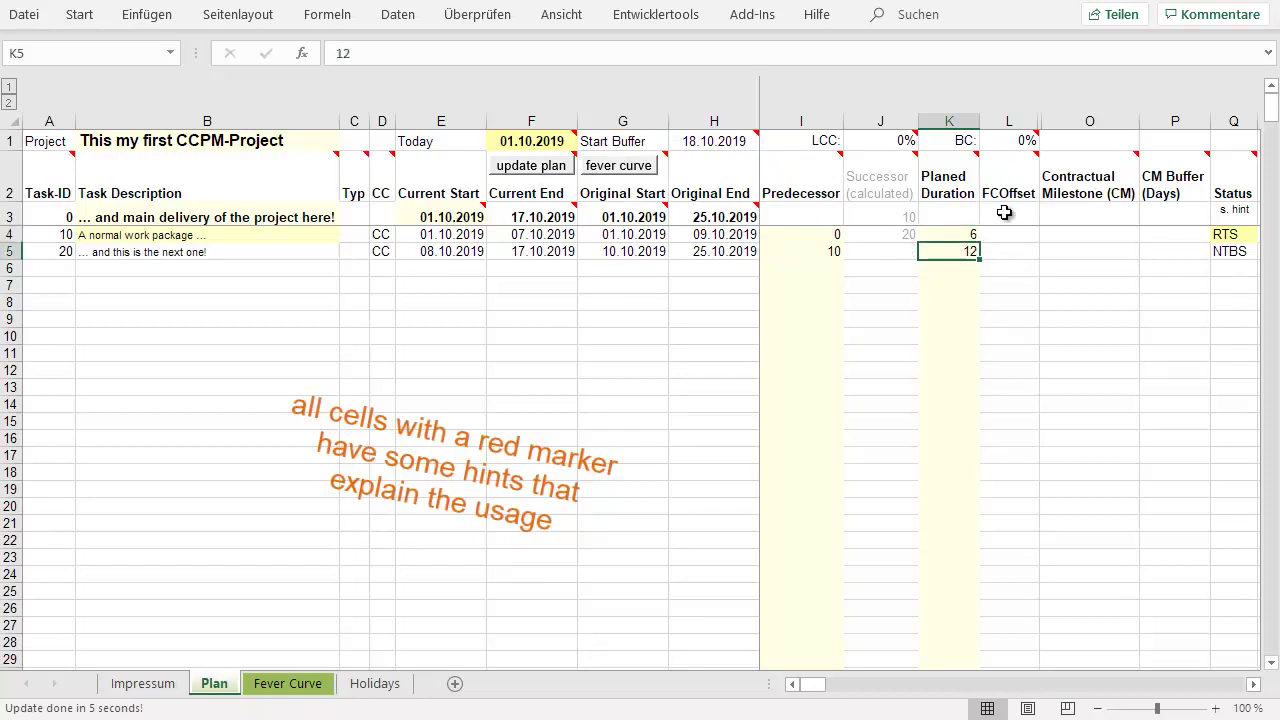
pyautogui.press('Up')
pyautogui.press('Right')
pyautogui.press('Right')
pyautogui.press('Right')
pyautogui.press('Right')
pyautogui.press('Right')
pyautogui.press('Right')
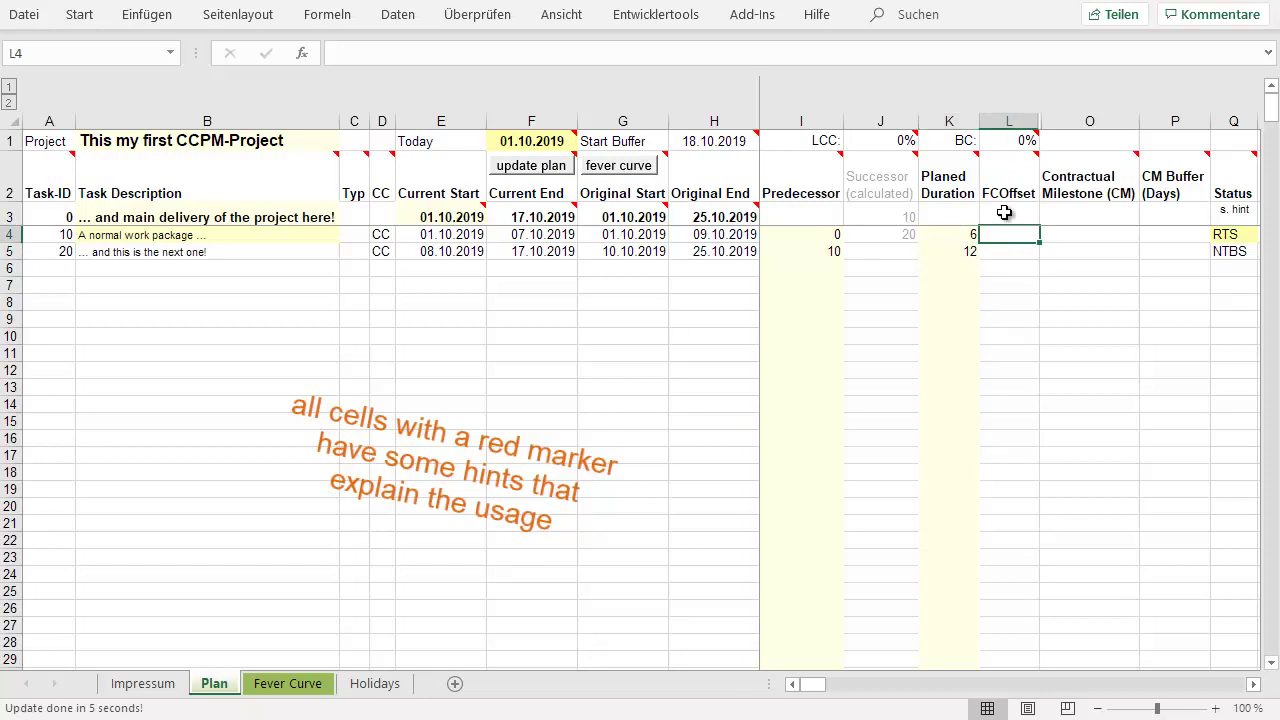
pyautogui.press('Right')
pyautogui.press('Right')
pyautogui.press('Right')
pyautogui.press('Right')
pyautogui.press('Right')
pyautogui.press('Right')
pyautogui.press('Right')
pyautogui.press('Right')
pyautogui.press('Right')
pyautogui.press('Right')
pyautogui.press('Right')
pyautogui.press('Right')
pyautogui.press('Right')
pyautogui.press('Right')
pyautogui.press('Right')
pyautogui.press('Right')
pyautogui.press('Right')
pyautogui.press('Right')
pyautogui.press('Right')
pyautogui.press('Right')
pyautogui.press('Right')
pyautogui.press('Right')
pyautogui.press('Right')
pyautogui.press('Right')
pyautogui.press('Right')
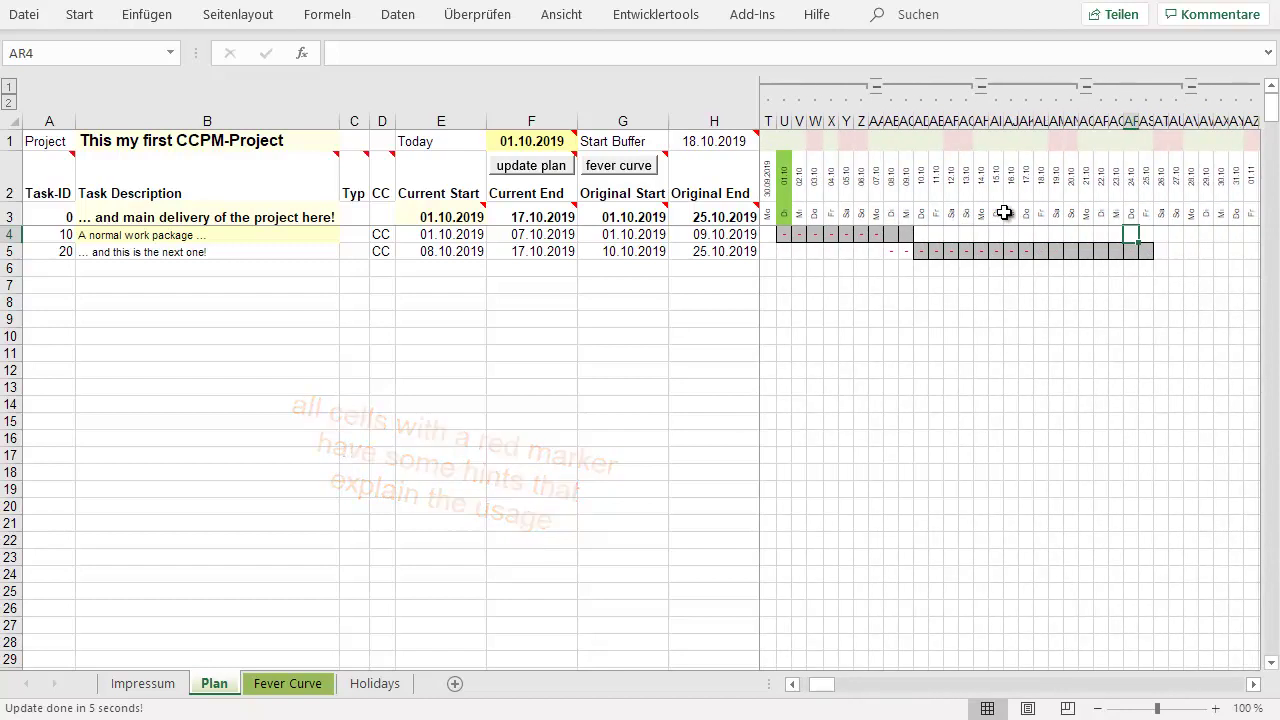
# Step: Trace the first work package's timeline row back to its start and inspect its first days
pyautogui.press('Left')
pyautogui.press('Left')
pyautogui.press('Left')
pyautogui.press('Left')
pyautogui.press('Left')
pyautogui.press('Left')
pyautogui.press('Left')
pyautogui.press('Left')
pyautogui.press('Left')
pyautogui.press('Left')
pyautogui.press('Left')
pyautogui.press('Left')
pyautogui.press('Left')
pyautogui.press('Left')
pyautogui.press('Left')
pyautogui.press('Left')
pyautogui.press('Left')
pyautogui.press('Left')
pyautogui.press('Left')
pyautogui.press('Left')
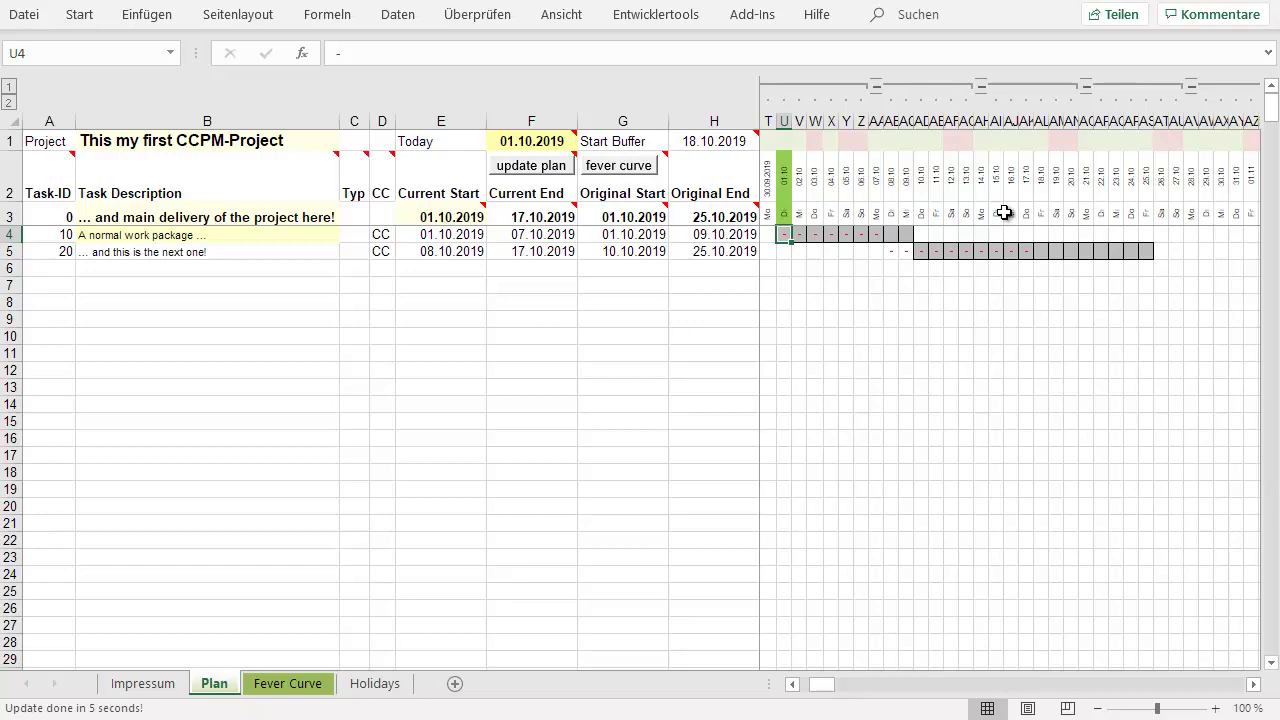
pyautogui.press('Right')
pyautogui.press('Right')
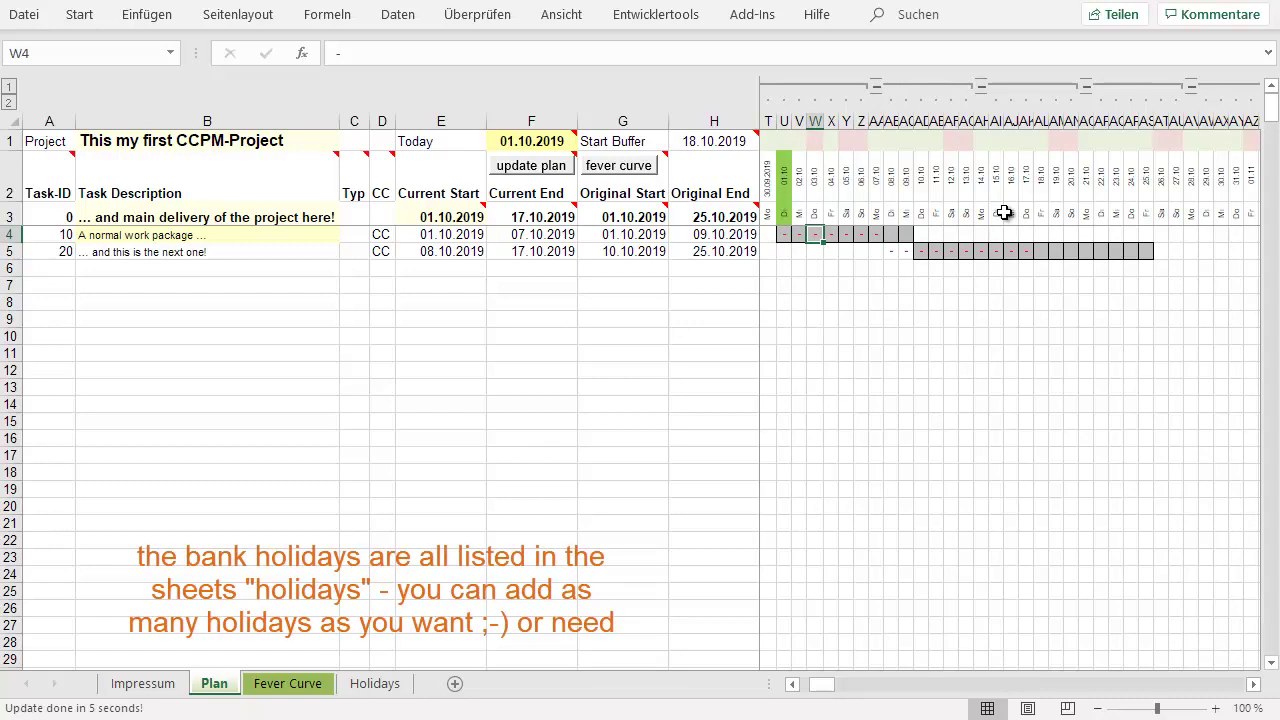
# Step: Inspect the holiday and weekend marker formulas above the timeline dates 02.10 and 03.10
pyautogui.press('Up')
pyautogui.press('Up')
pyautogui.press('Up')
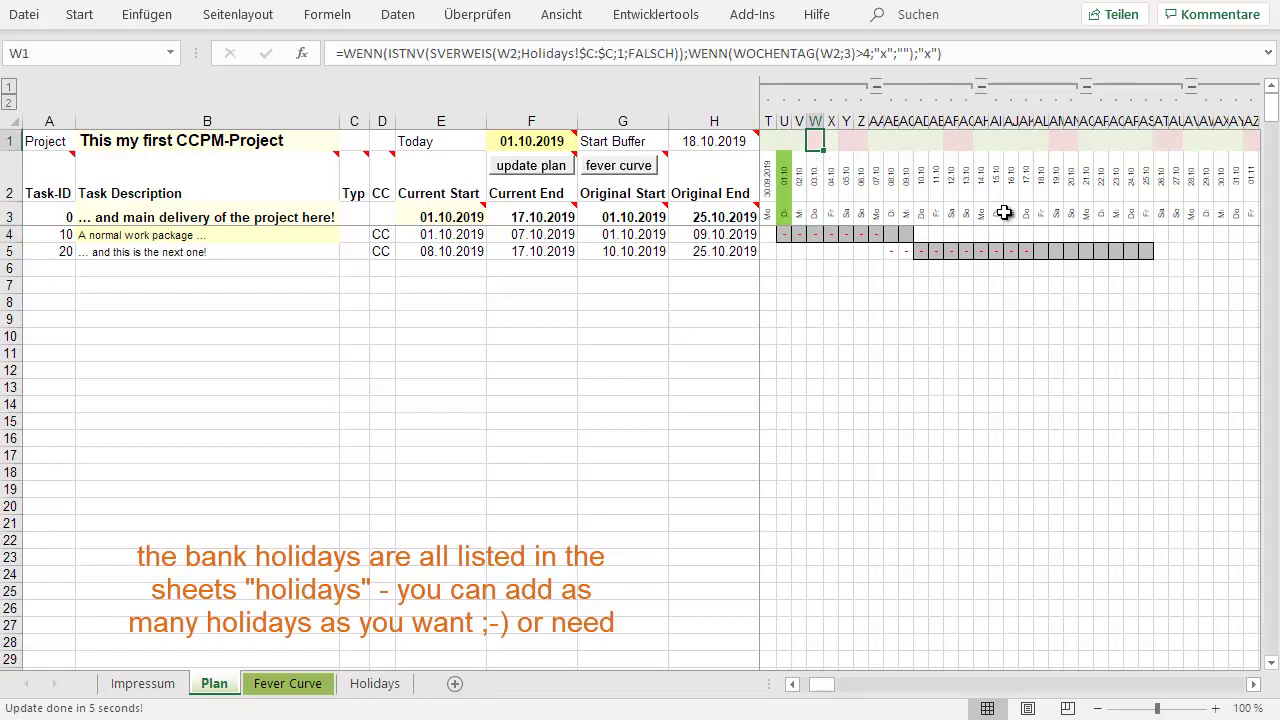
pyautogui.press('Down')
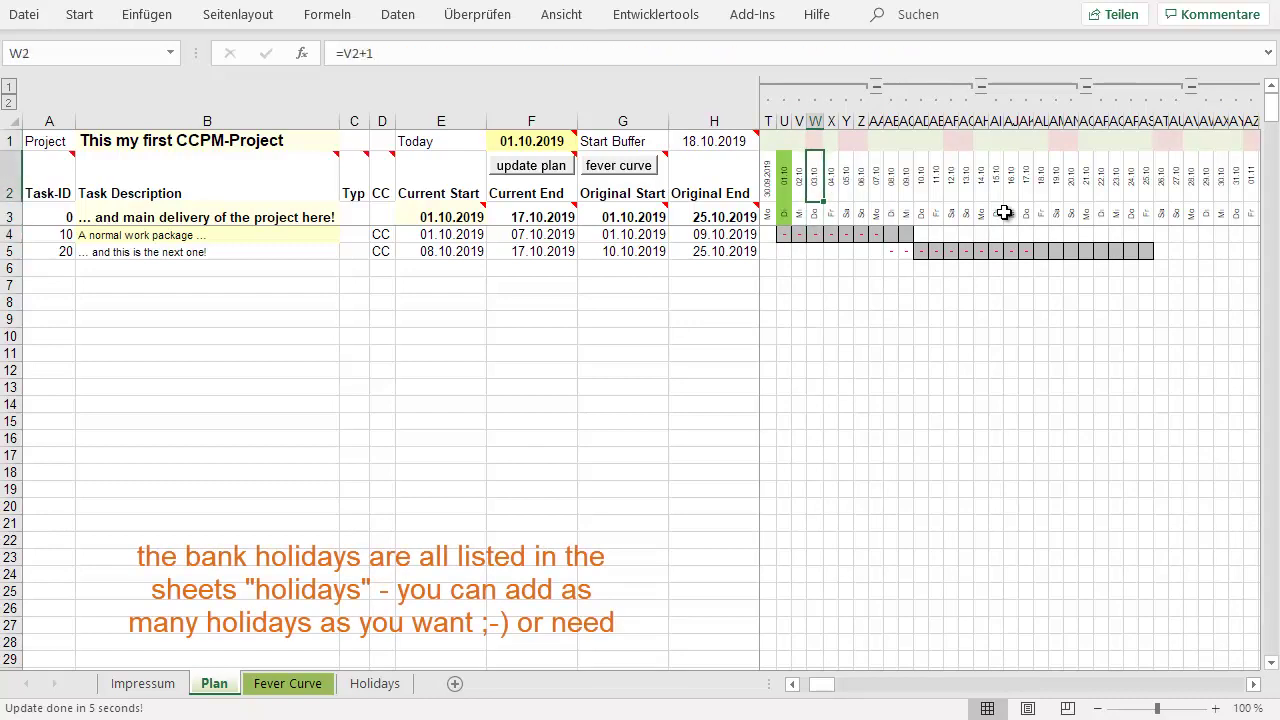
pyautogui.press('Up')
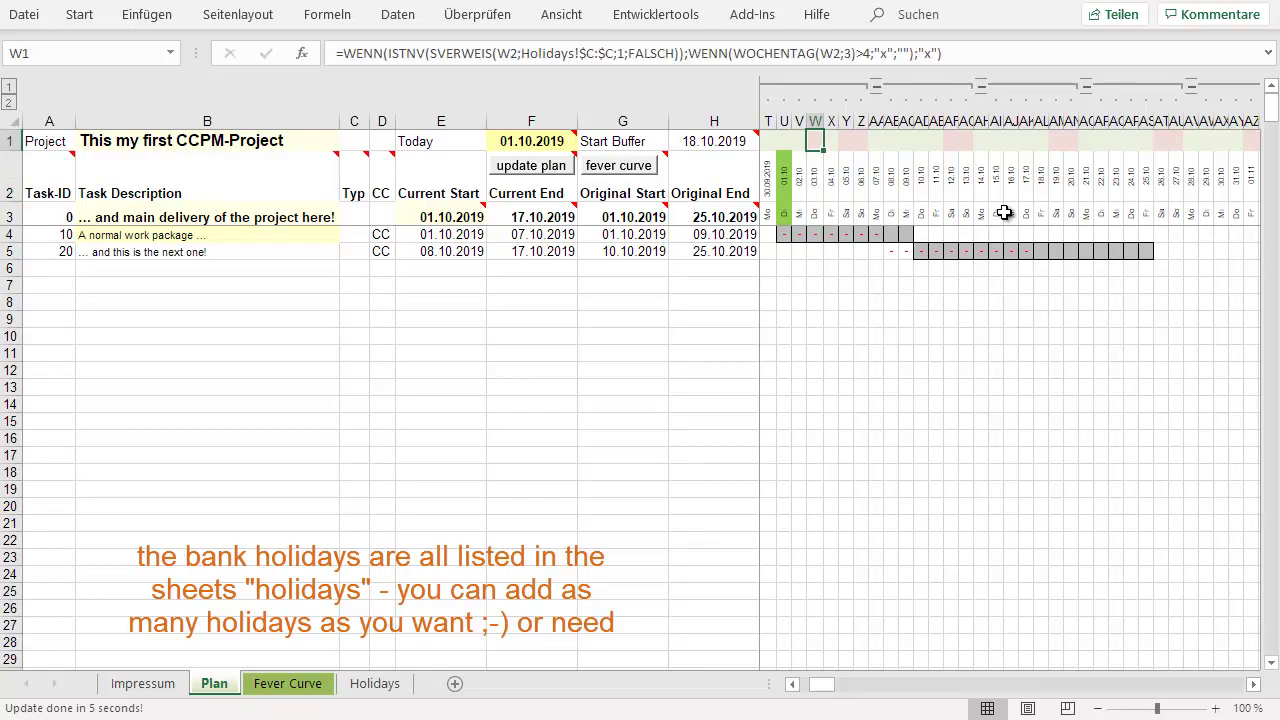
pyautogui.press('Left')
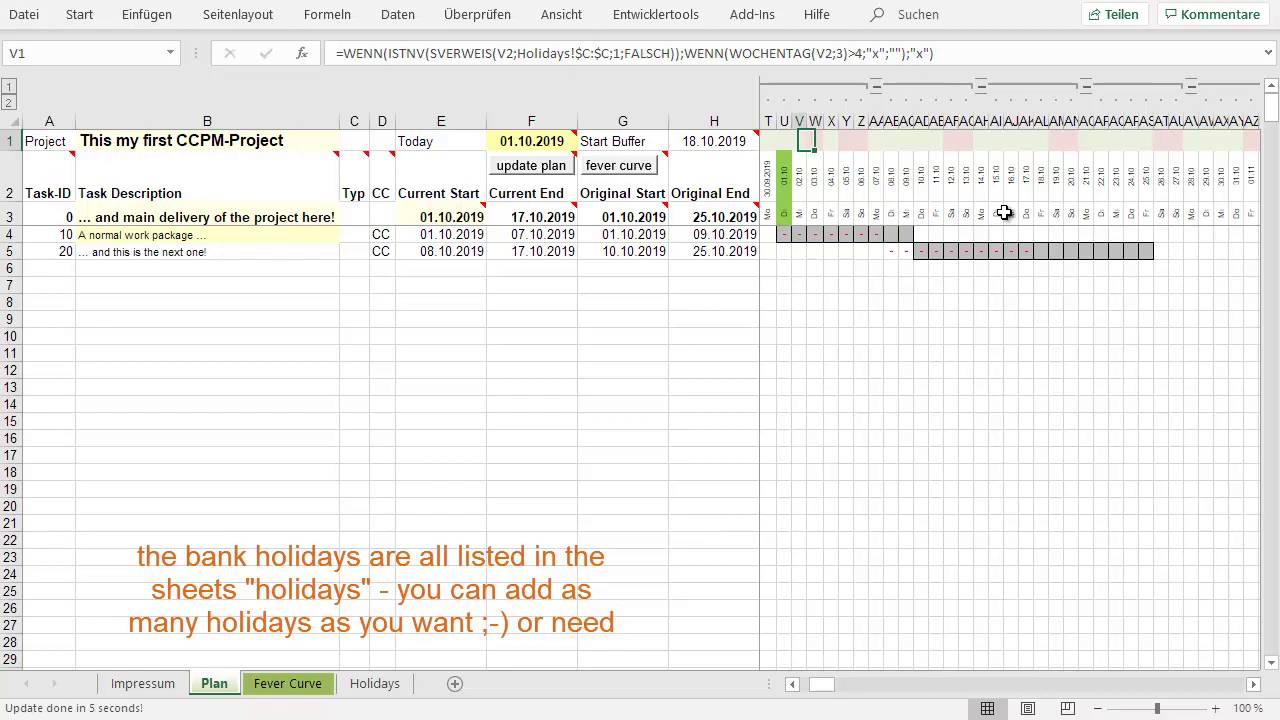
# Step: Inspect the holiday and weekend marker formulas above the timeline dates from 04.10 to 09.10
pyautogui.press('Left')
pyautogui.press('Right')
pyautogui.press('Right')
pyautogui.press('Right')
pyautogui.press('Right')
pyautogui.press('Right')
pyautogui.press('Right')
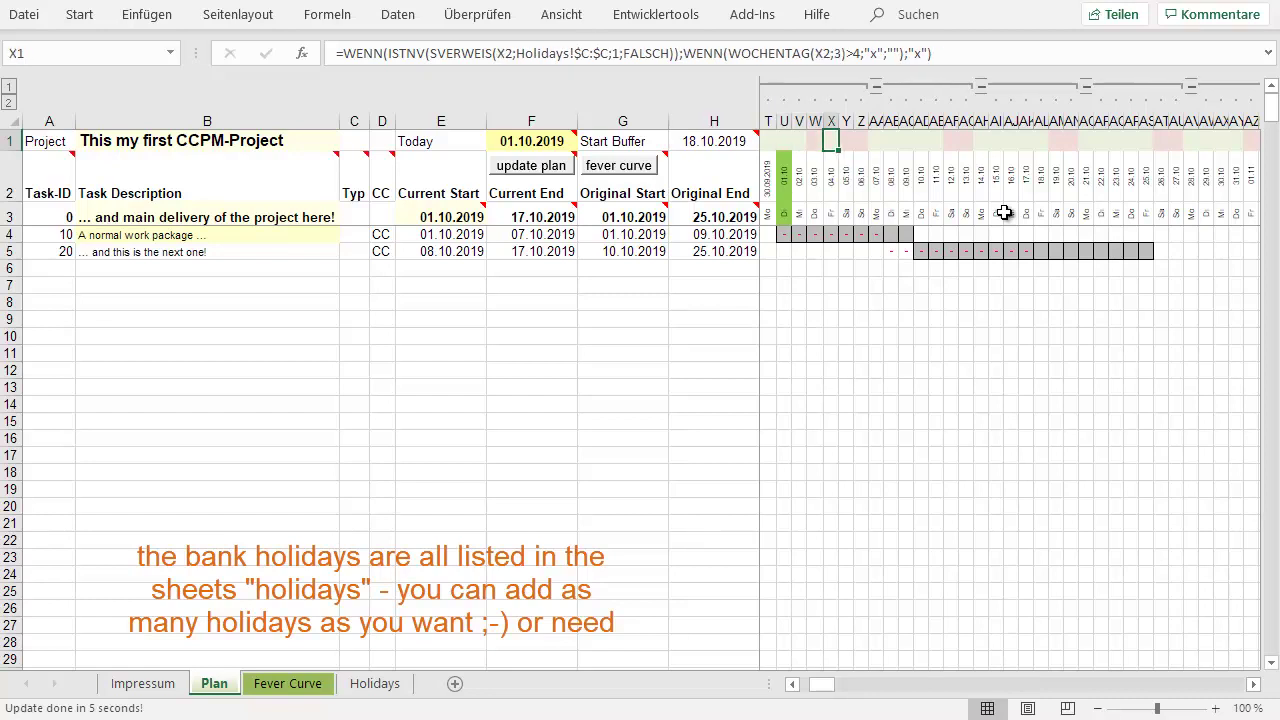
pyautogui.press('Right')
pyautogui.press('Right')
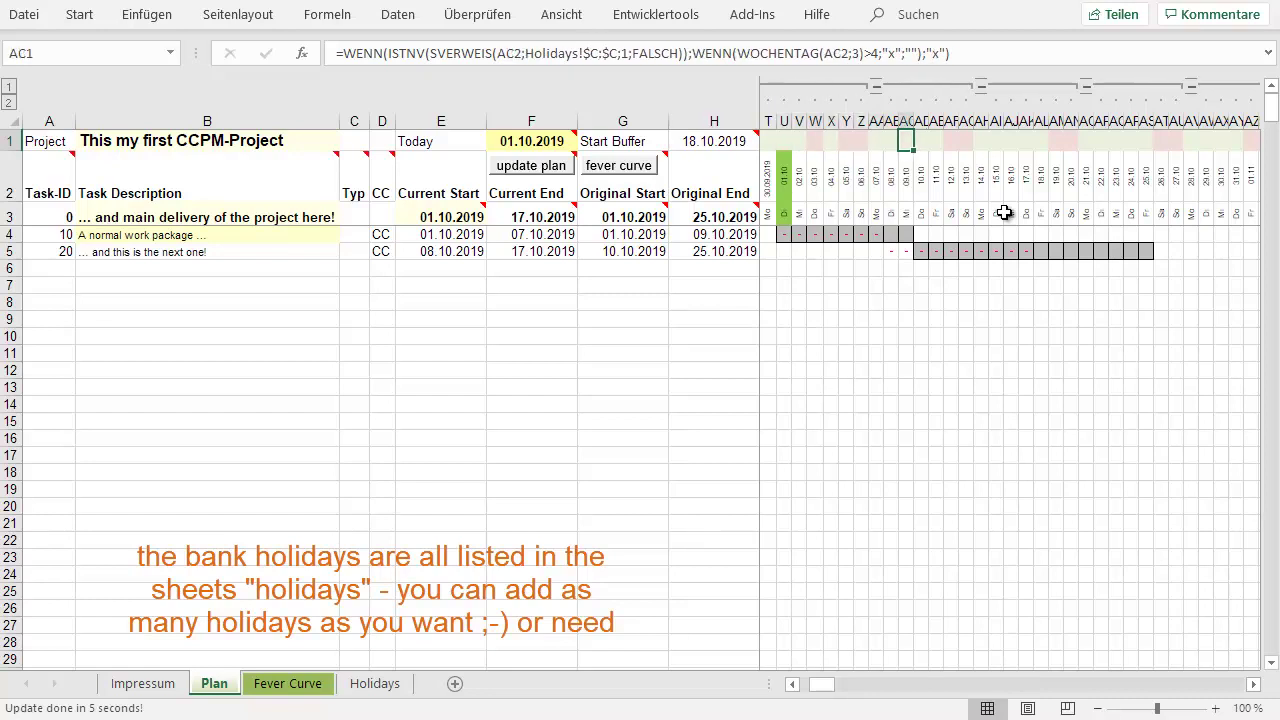
# Step: Examine the timeline handover where the first work package's bar ends and the second one's begins
pyautogui.press('Down')
pyautogui.press('Down')
pyautogui.press('Down')
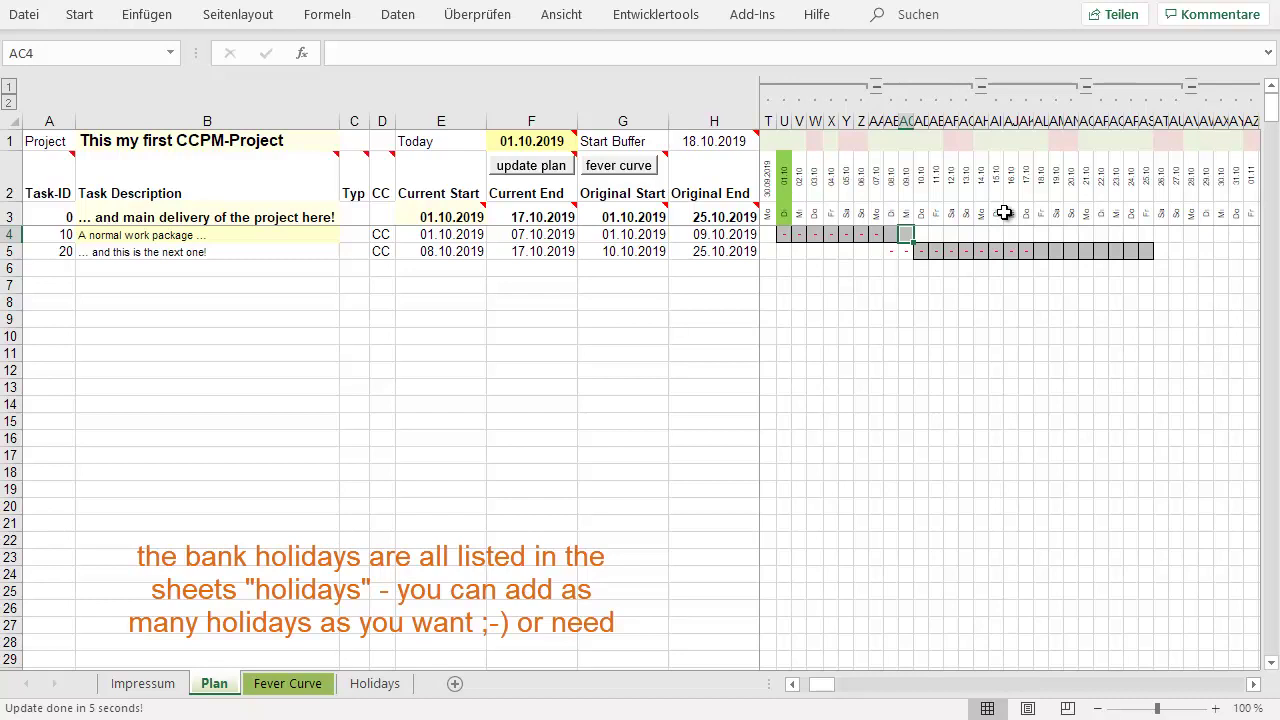
pyautogui.press('Right')
pyautogui.press('Down')
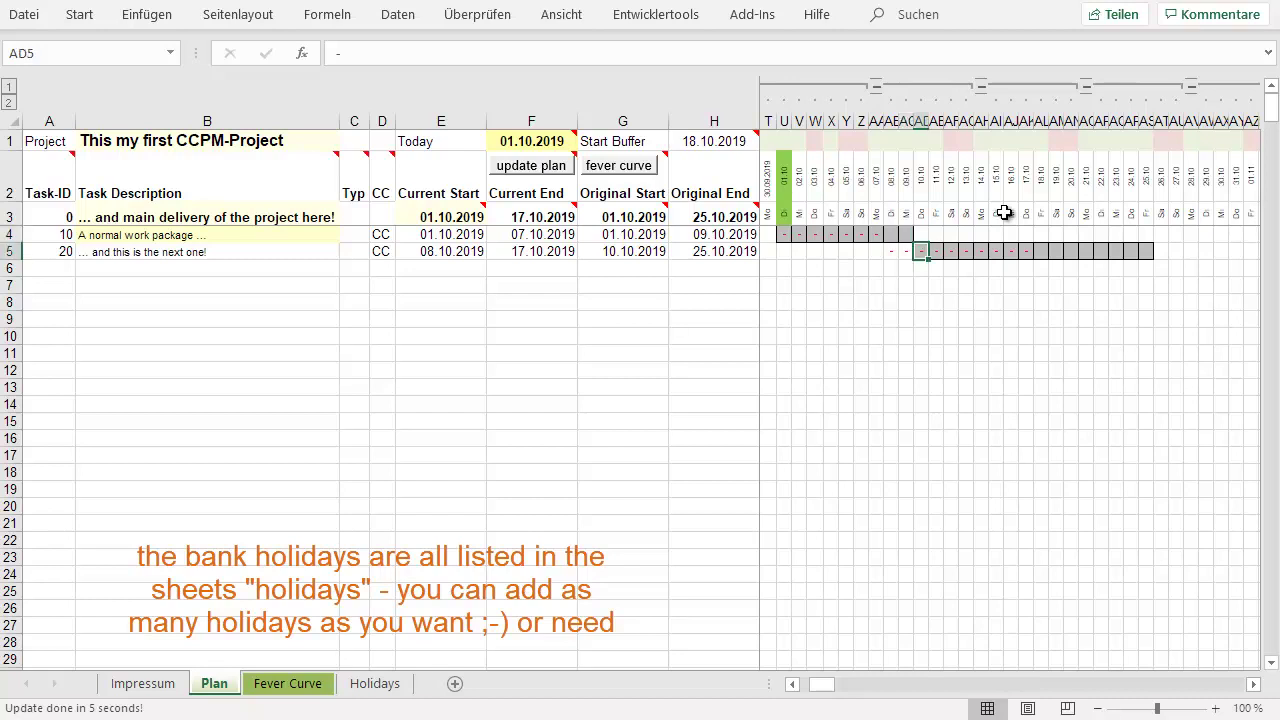
pyautogui.press('Up')
pyautogui.press('Left')
pyautogui.press('Right')
pyautogui.press('Down')
# Step: Trace the second work package's timeline bar through to its last day, 25.10
pyautogui.press('Right')
pyautogui.press('Right')
pyautogui.press('Right')
pyautogui.press('Right')
pyautogui.press('Right')
pyautogui.press('Right')
pyautogui.press('Right')
pyautogui.press('Right')
pyautogui.press('Right')
pyautogui.press('Right')
pyautogui.press('Right')
pyautogui.press('Right')
pyautogui.press('Right')
pyautogui.press('Right')
pyautogui.press('Right')
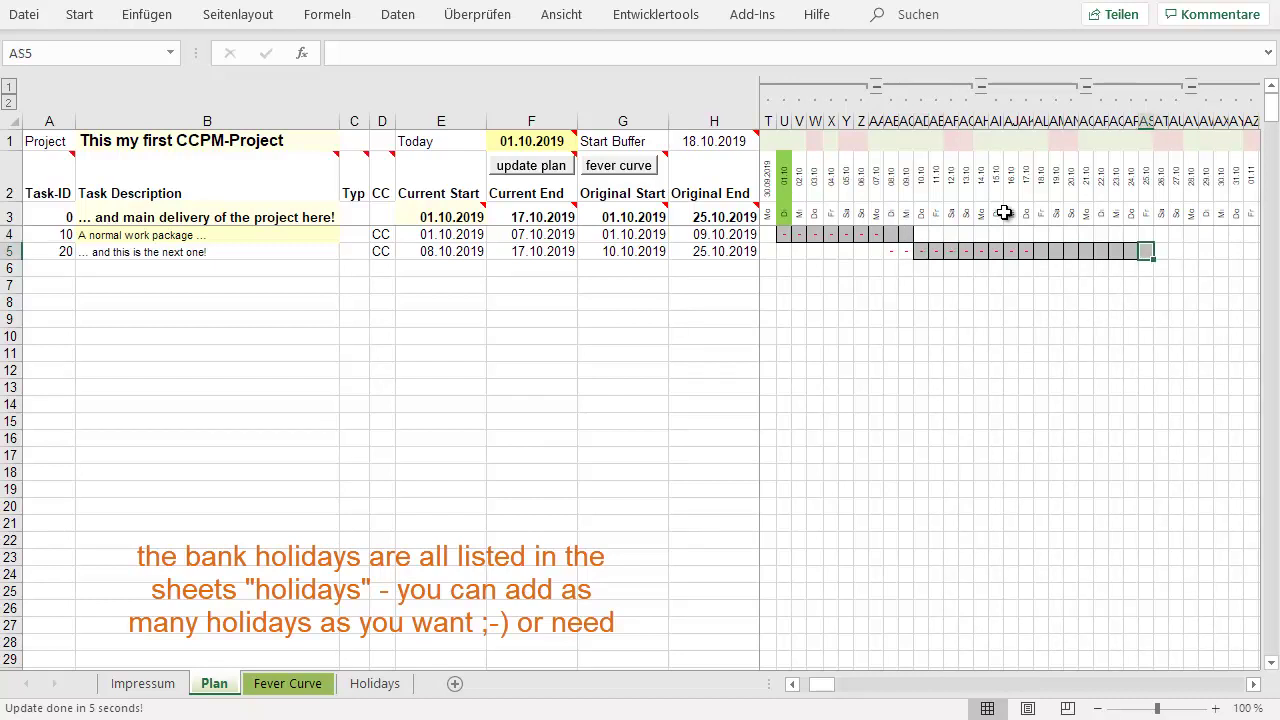
# Step: Return to the task table and compare the original end dates of the project and the second work package
pyautogui.press('Left')
pyautogui.press('Left')
pyautogui.press('Left')
pyautogui.press('Left')
pyautogui.press('Left')
pyautogui.press('Left')
pyautogui.press('Left')
pyautogui.press('Left')
pyautogui.press('Left')
pyautogui.press('Left')
pyautogui.press('Left')
pyautogui.press('Left')
pyautogui.press('Left')
pyautogui.press('Left')
pyautogui.press('Left')
pyautogui.press('Left')
pyautogui.press('Left')
pyautogui.press('Left')
pyautogui.press('Left')
pyautogui.press('Left')
pyautogui.press('Left')
pyautogui.press('Left')
pyautogui.press('Left')
pyautogui.press('Left')
pyautogui.press('Left')
pyautogui.press('Left')
pyautogui.press('Left')
pyautogui.press('Left')
pyautogui.press('Left')
pyautogui.press('Left')
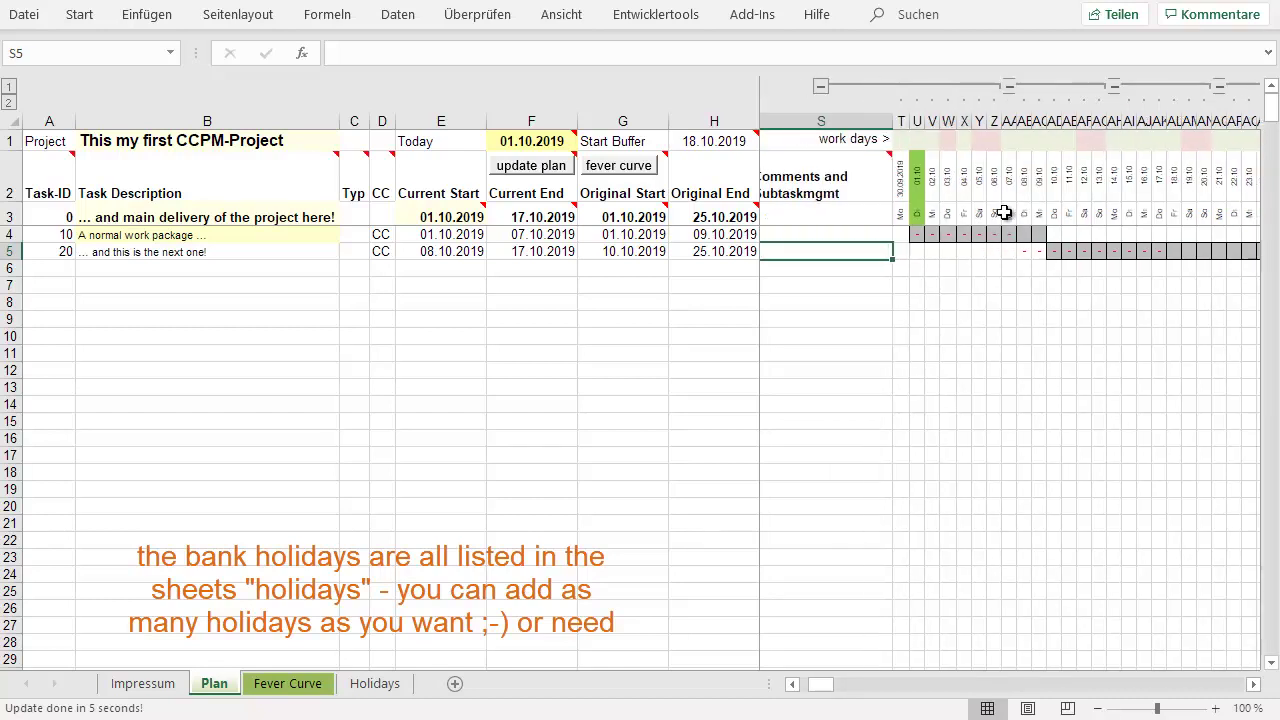
pyautogui.press('Left')
pyautogui.press('Left')
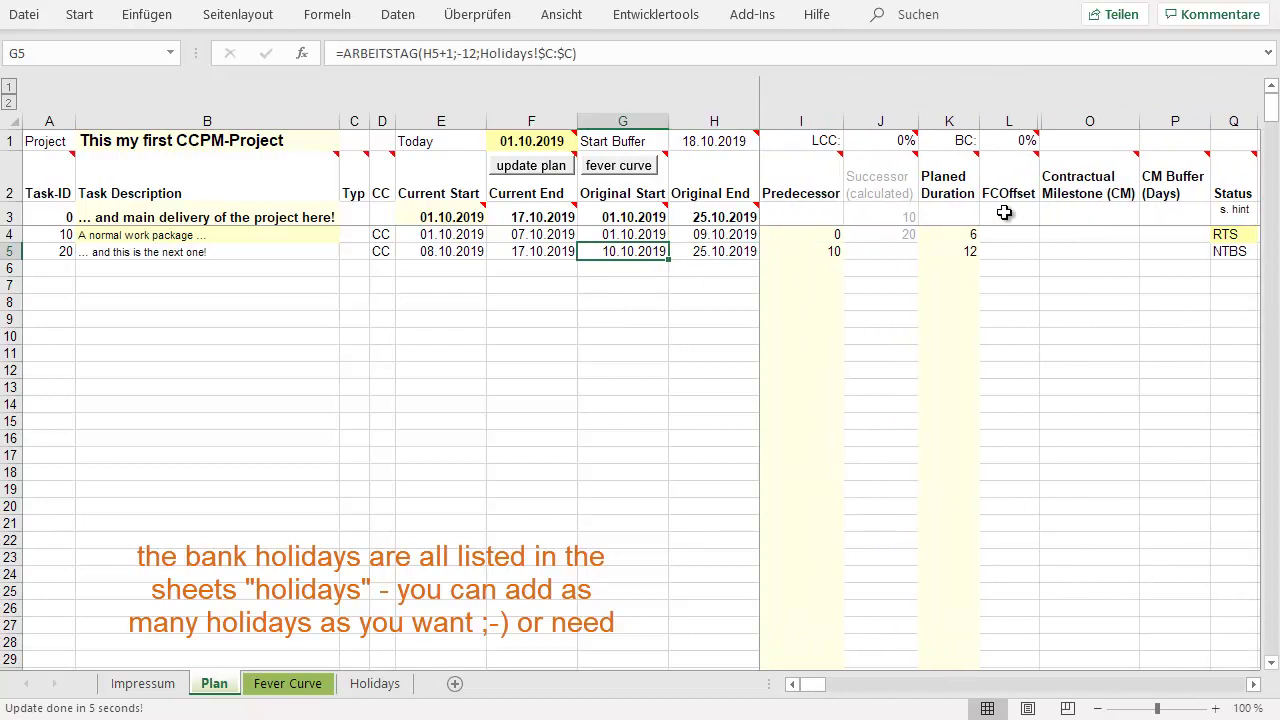
pyautogui.press('Up')
pyautogui.press('Up')
pyautogui.press('Right')
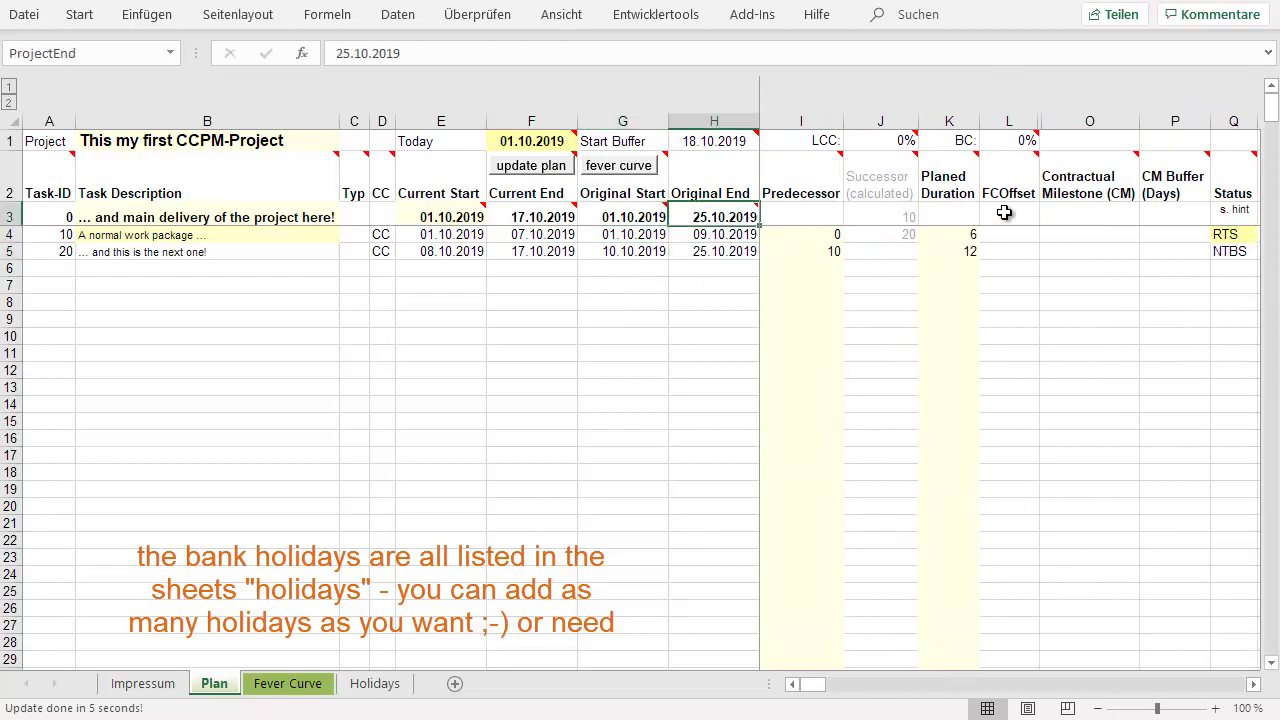
pyautogui.press('Down')
pyautogui.press('Down')
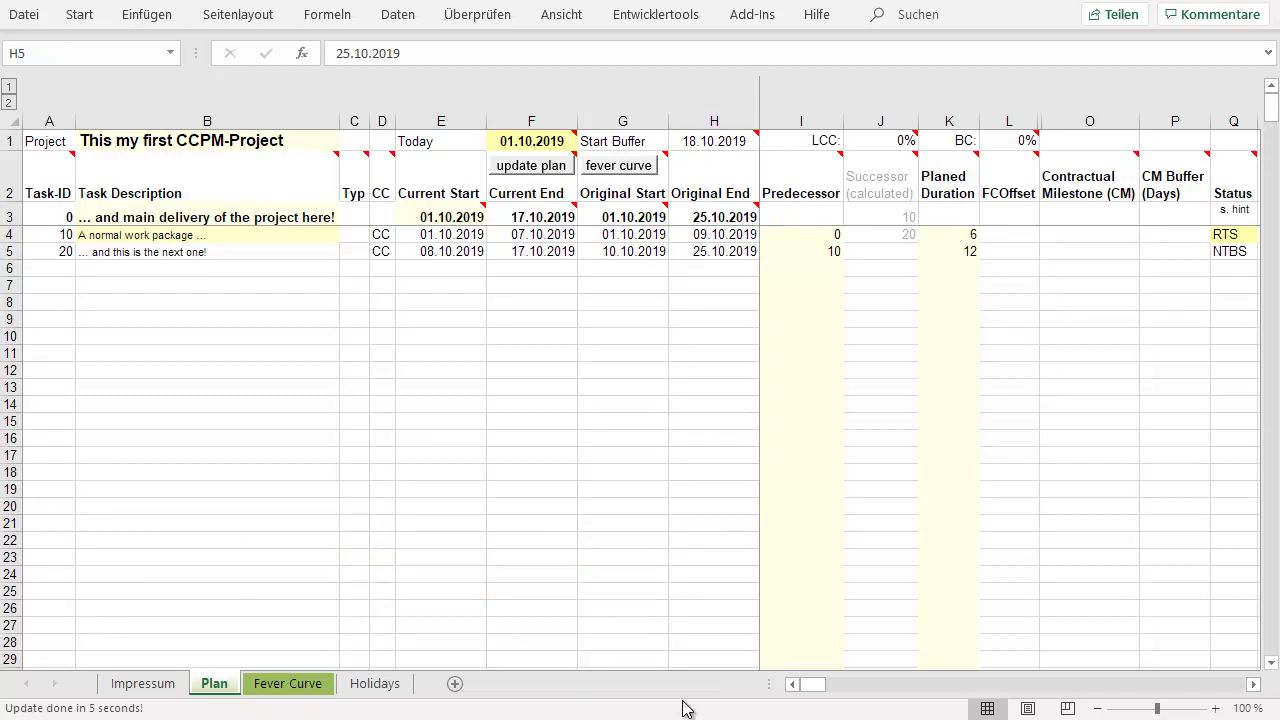
# Step: Change the descriptions of tasks 10 and 20 to "doing conceptual work" and "programming stuff"
pyautogui.click(277, 238)
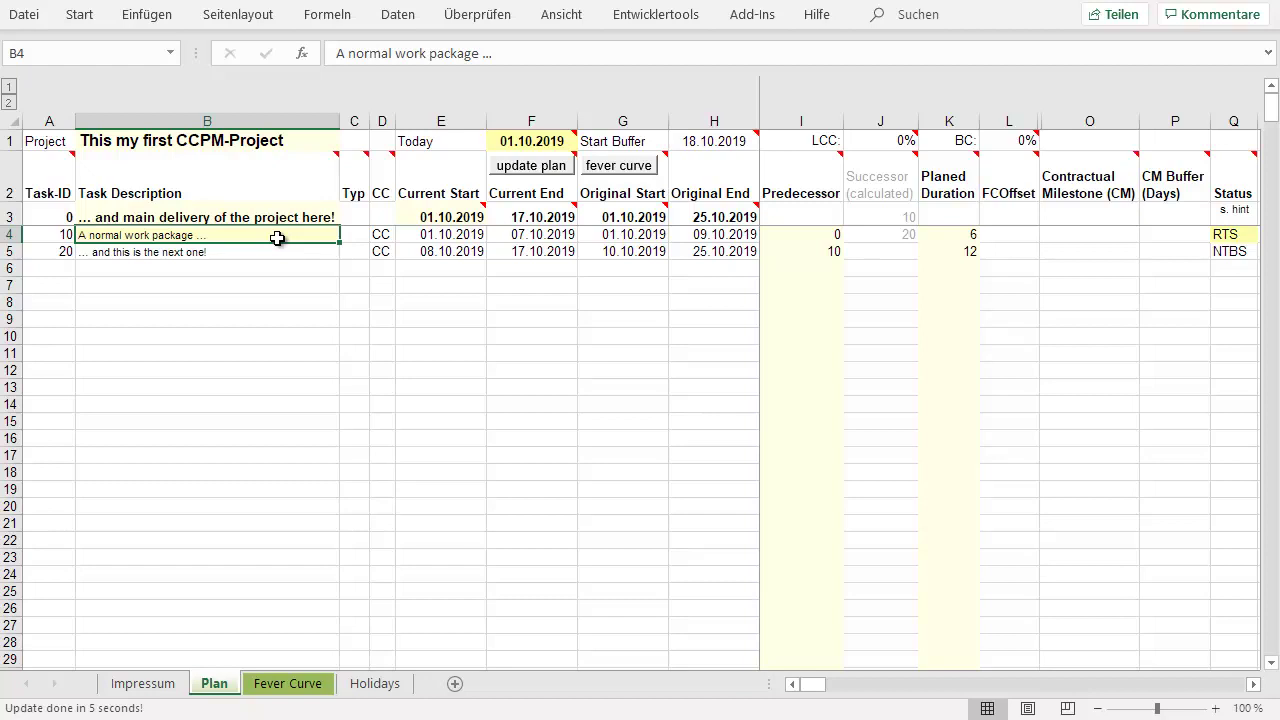
pyautogui.write('do')
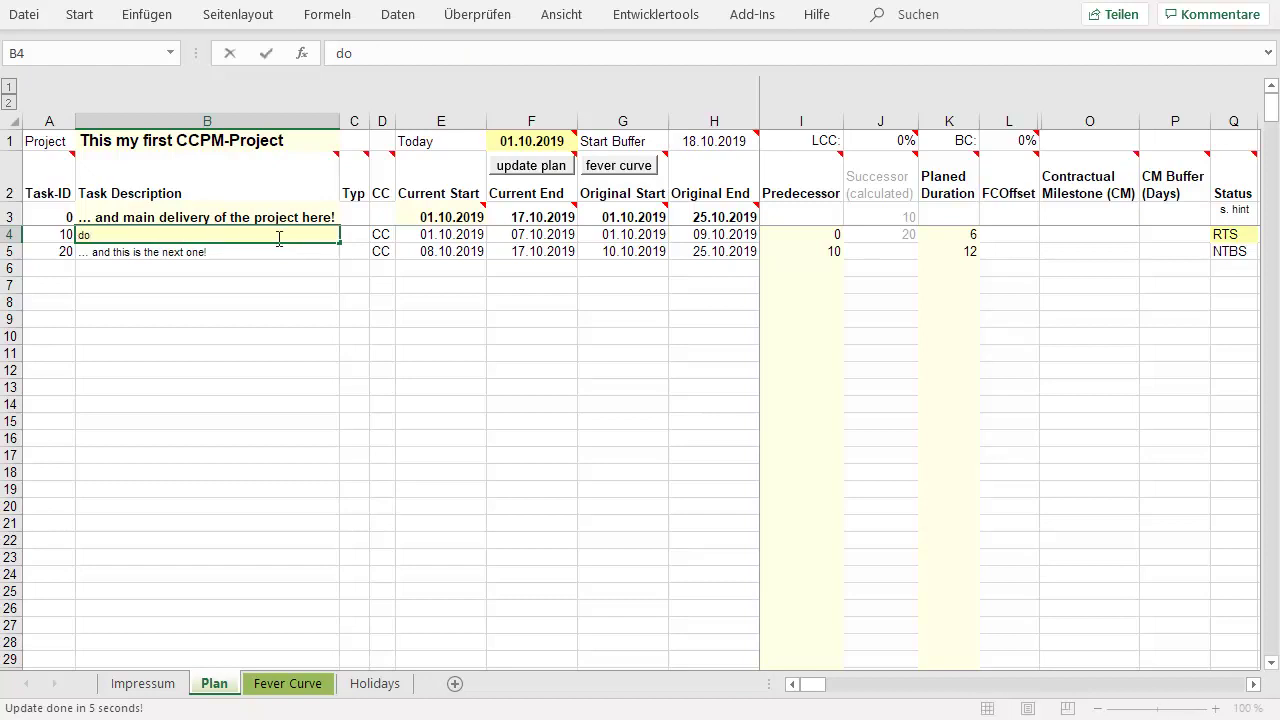
pyautogui.write('ing conceptual work')
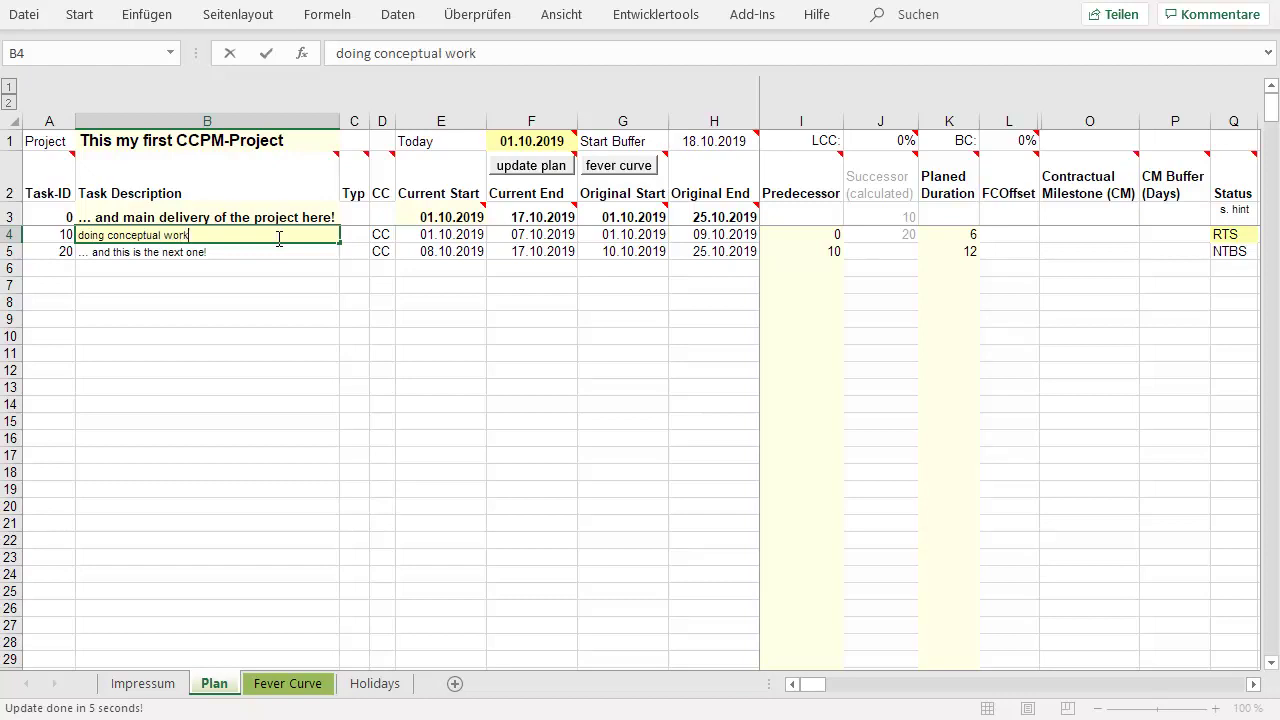
pyautogui.press('Return')
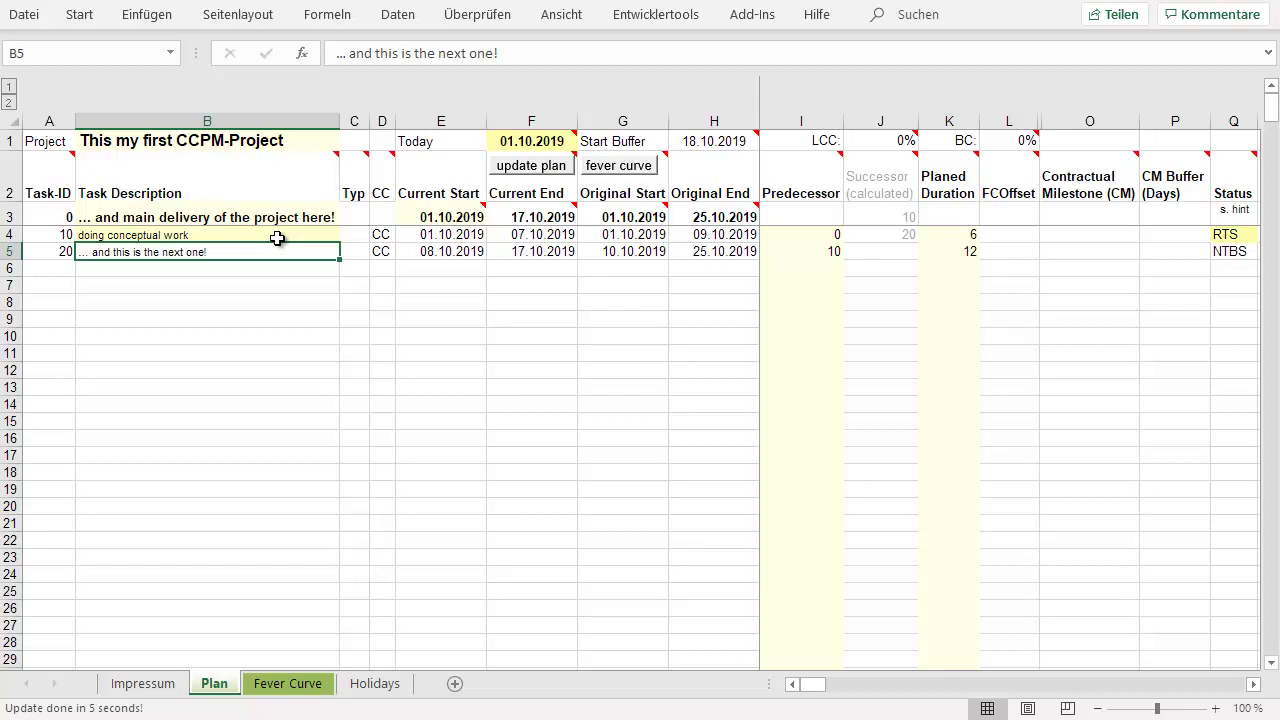
pyautogui.write('programming stuff')
pyautogui.press('Return')
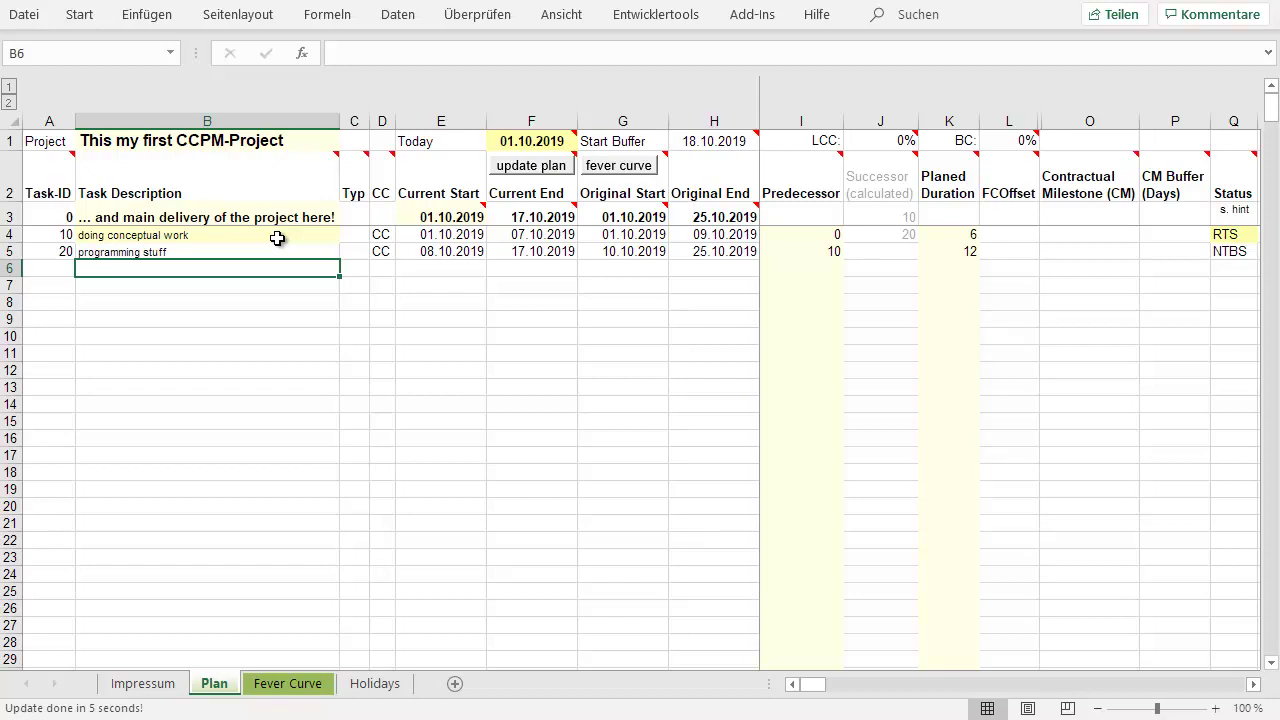
# Step: Add two new task descriptions below the existing ones: "doing documentation" and "end-to-end-test"
pyautogui.write('d')
pyautogui.press('BackSpace')
pyautogui.press('BackSpace')
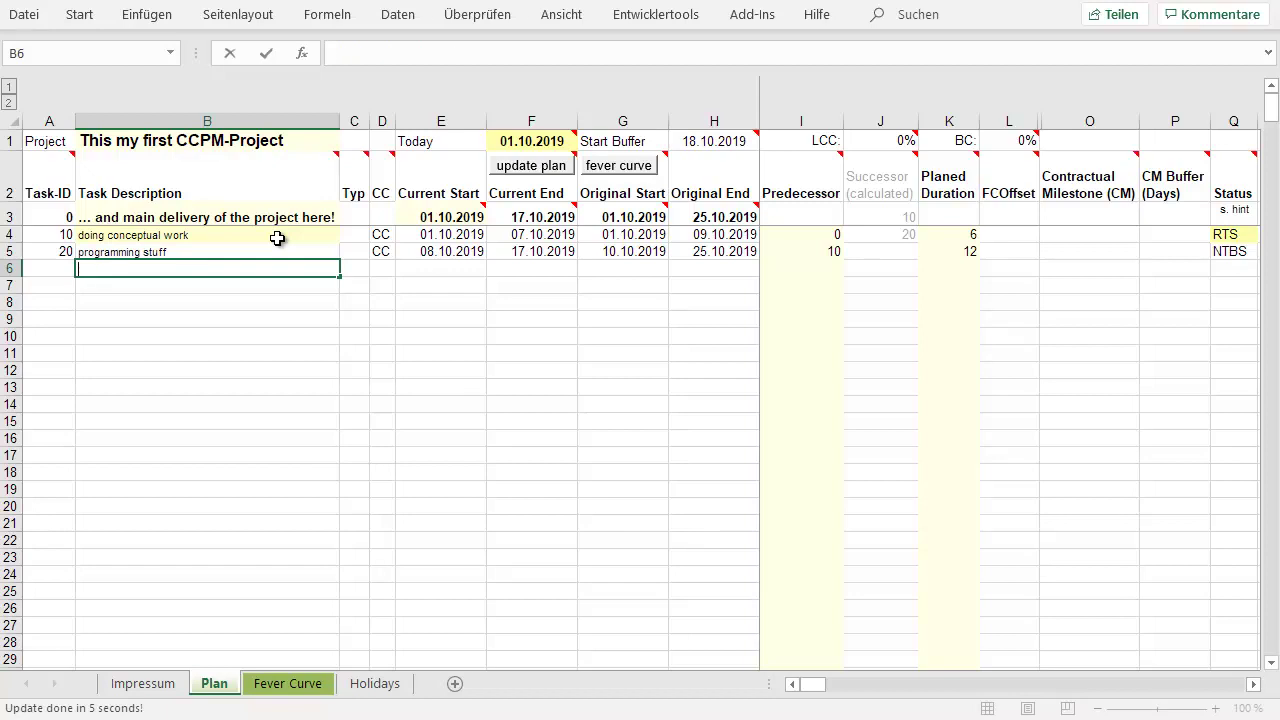
pyautogui.write('doing documentation')
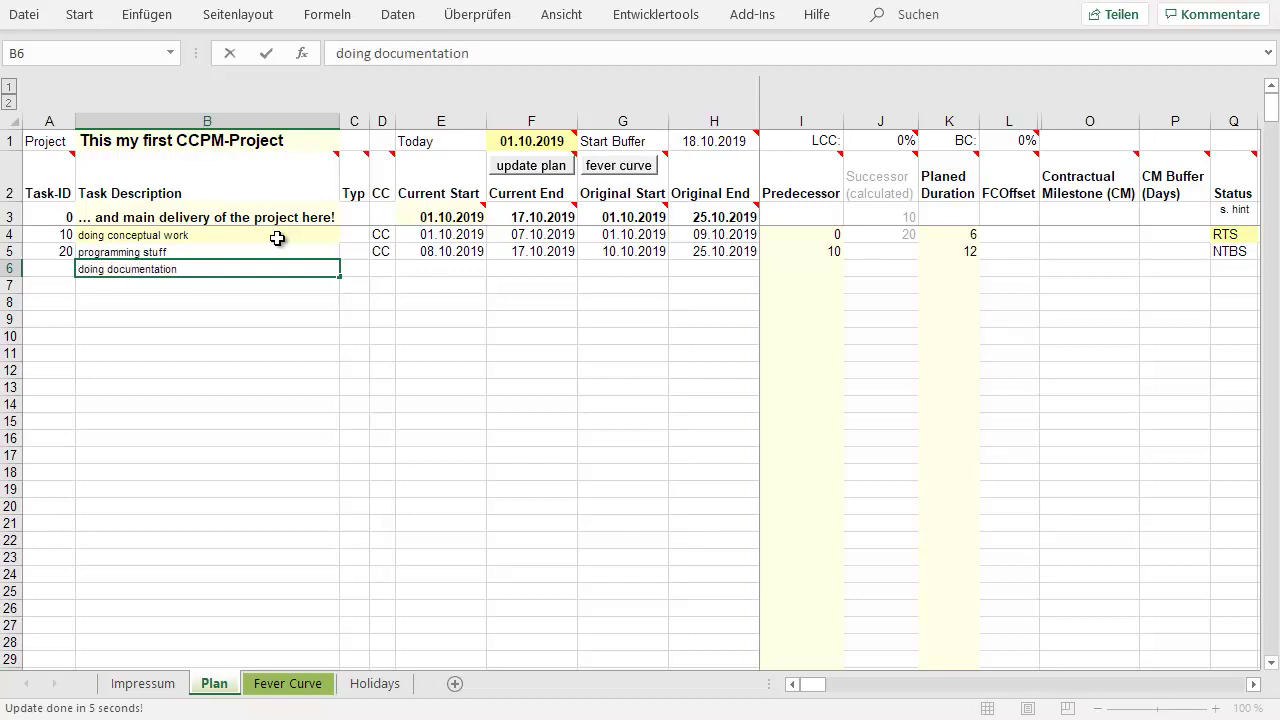
pyautogui.press('Return')
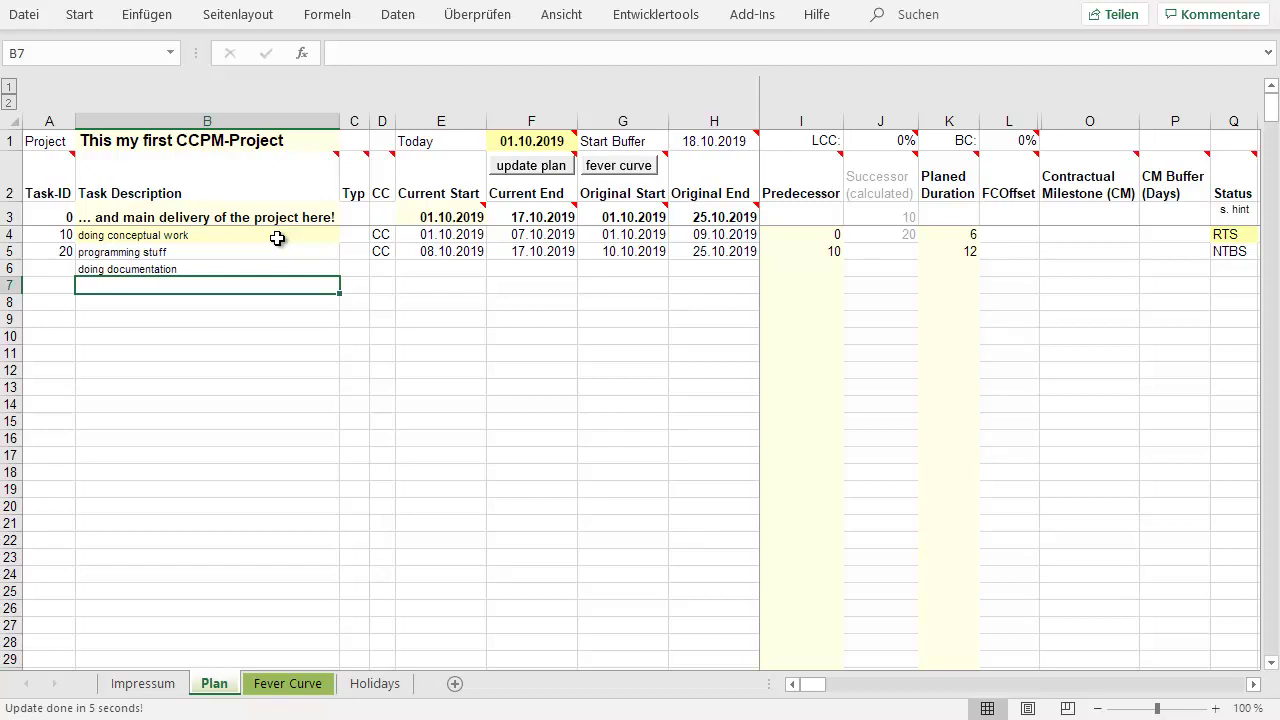
pyautogui.write('end')
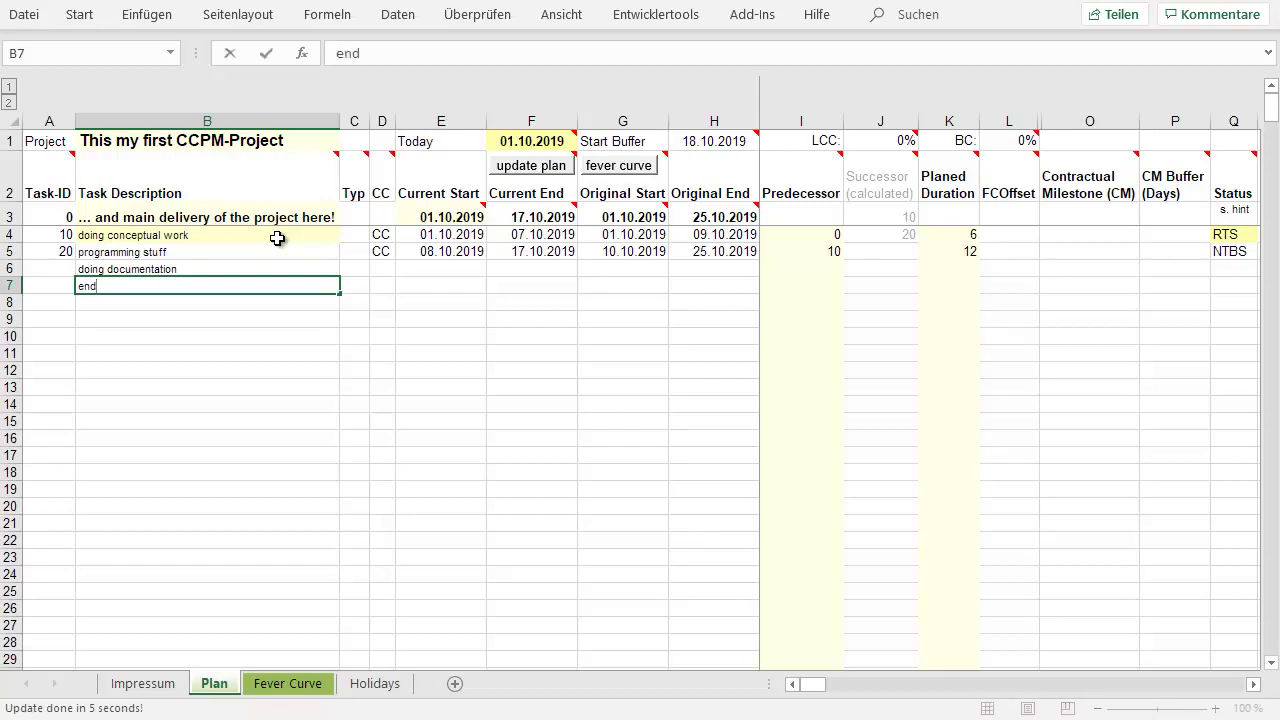
pyautogui.write('-to-end-test')
pyautogui.press('Return')
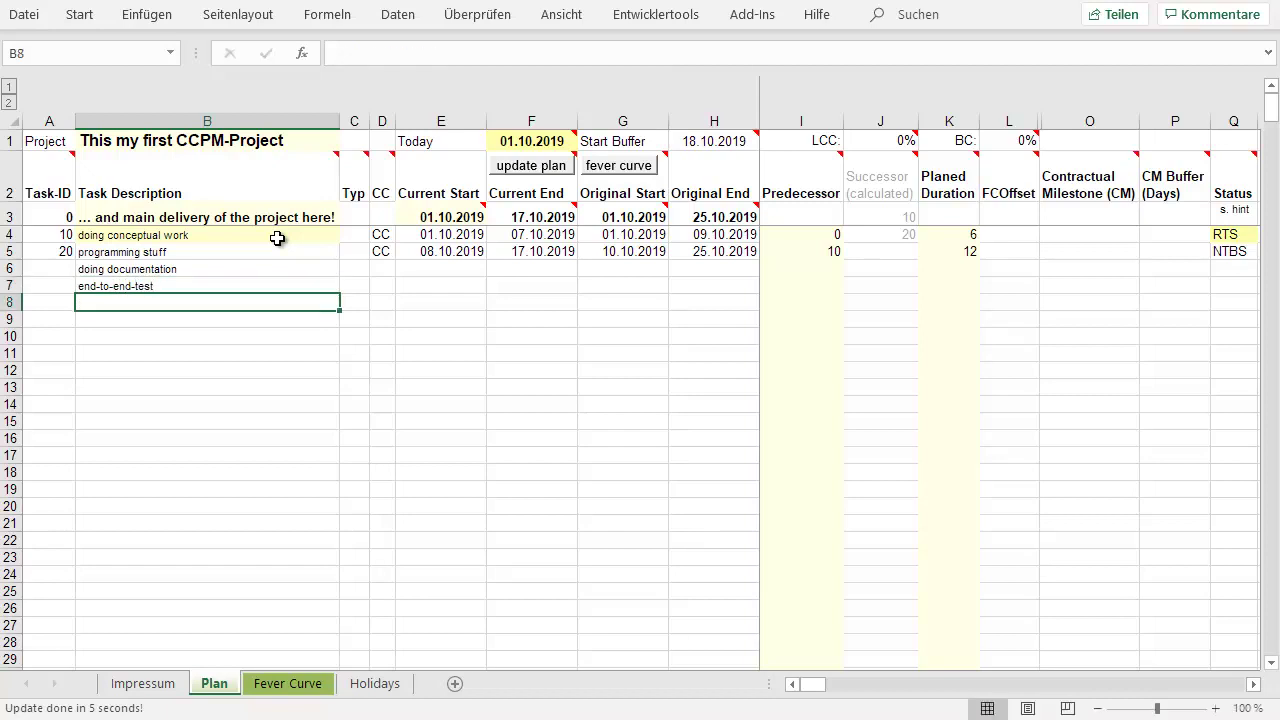
# Step: Assign task ID 30 to the documentation task and 40 to the end-to-end-test
pyautogui.press('Up')
pyautogui.press('Up')
pyautogui.press('Left')
pyautogui.write('30')
pyautogui.hotkey('ctrl', 'Return')
pyautogui.press('Down')
pyautogui.write('40')
pyautogui.press('Return')
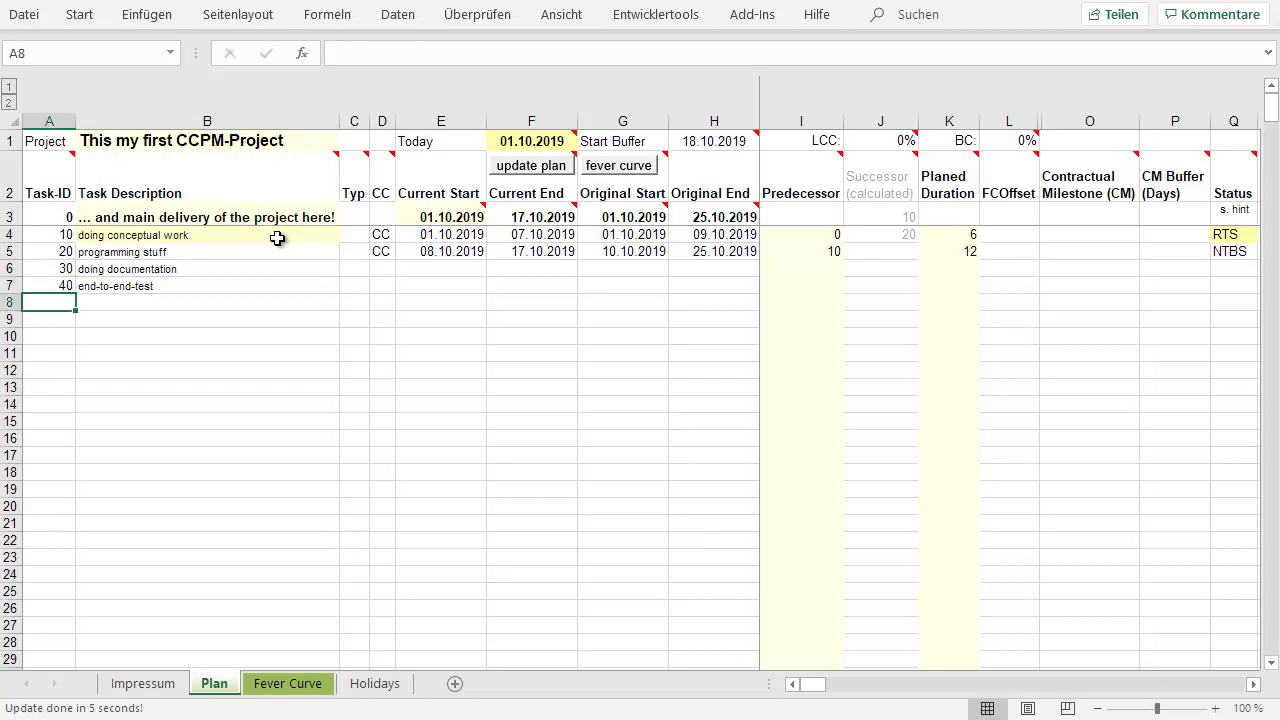
# Step: Enter the predecessors: 10 for the documentation task and 20,30 for the end-to-end-test
pyautogui.press('Up')
pyautogui.press('Right')
pyautogui.press('Right')
pyautogui.press('Right')
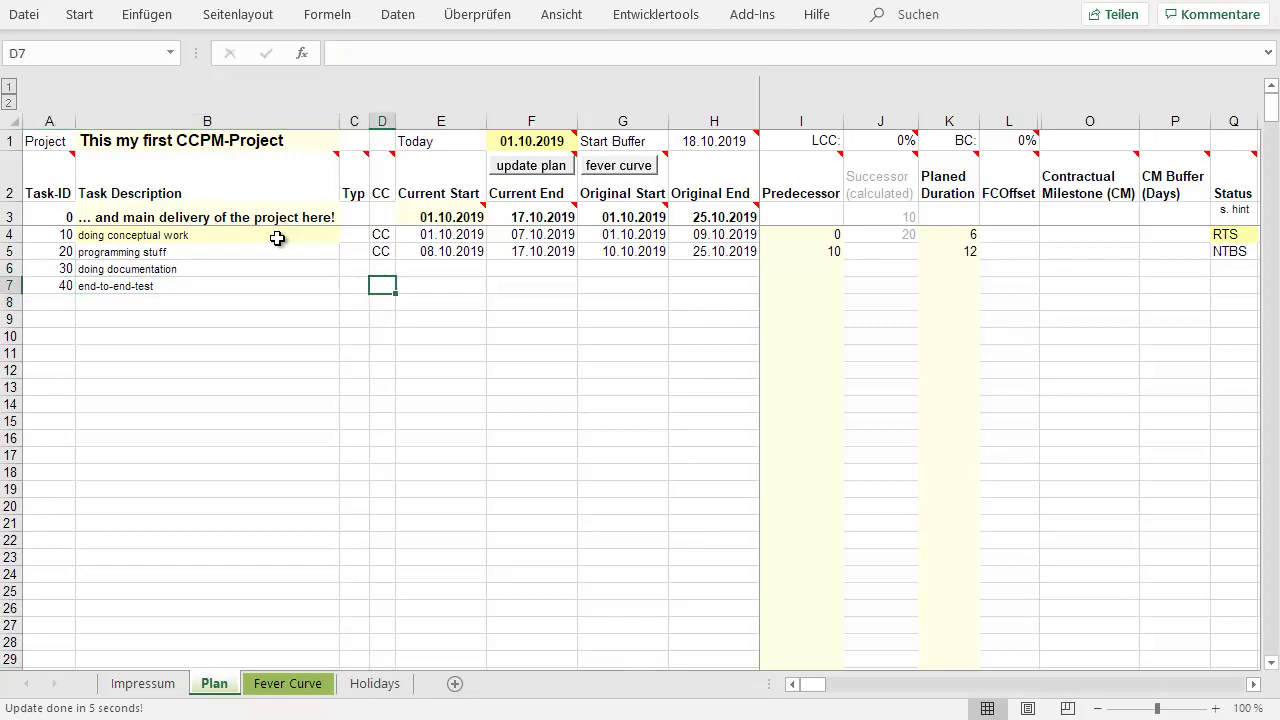
pyautogui.press('Right')
pyautogui.press('Right')
pyautogui.press('Right')
pyautogui.press('Right')
pyautogui.press('Right')
pyautogui.press('Up')
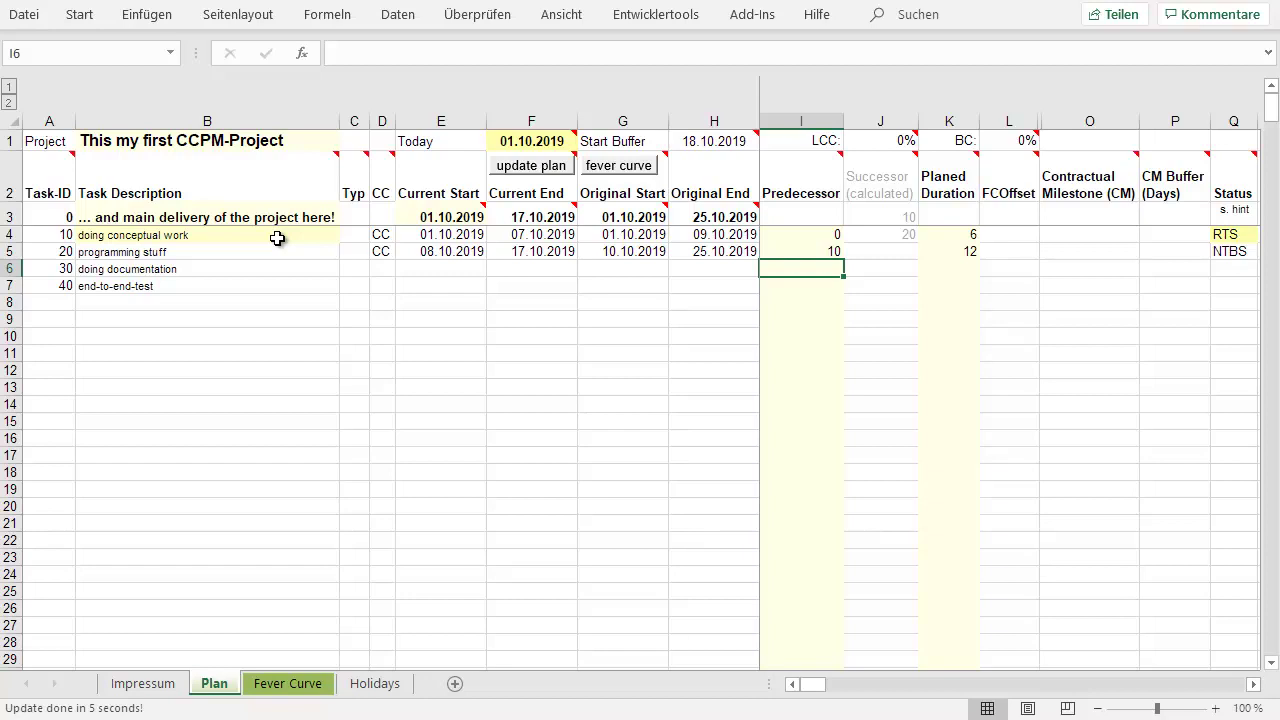
pyautogui.write('10')
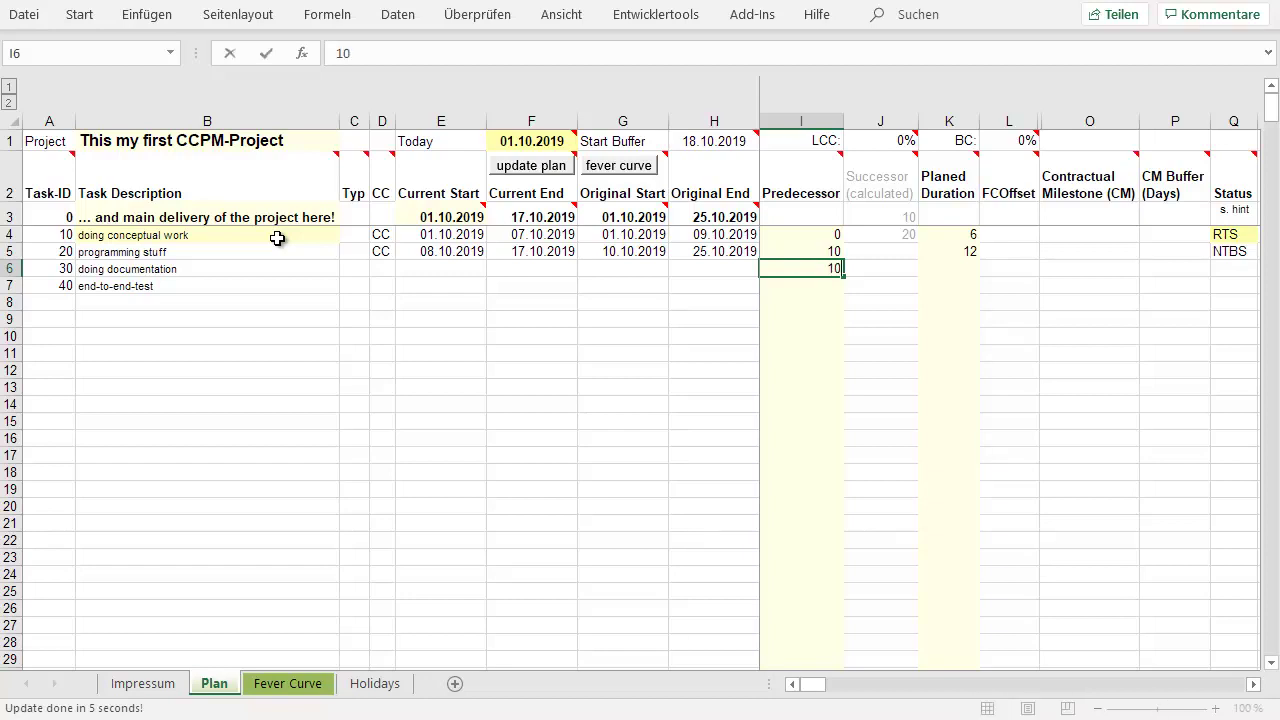
pyautogui.press('Return')
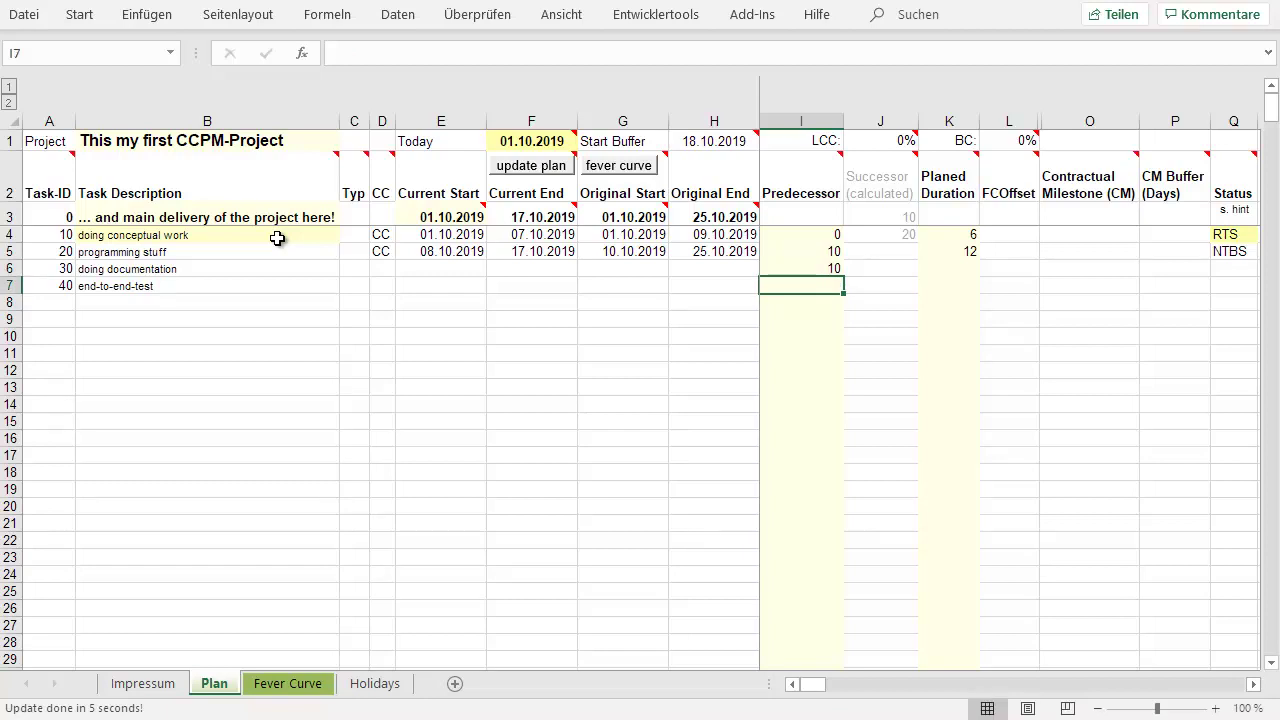
pyautogui.write('20,30')
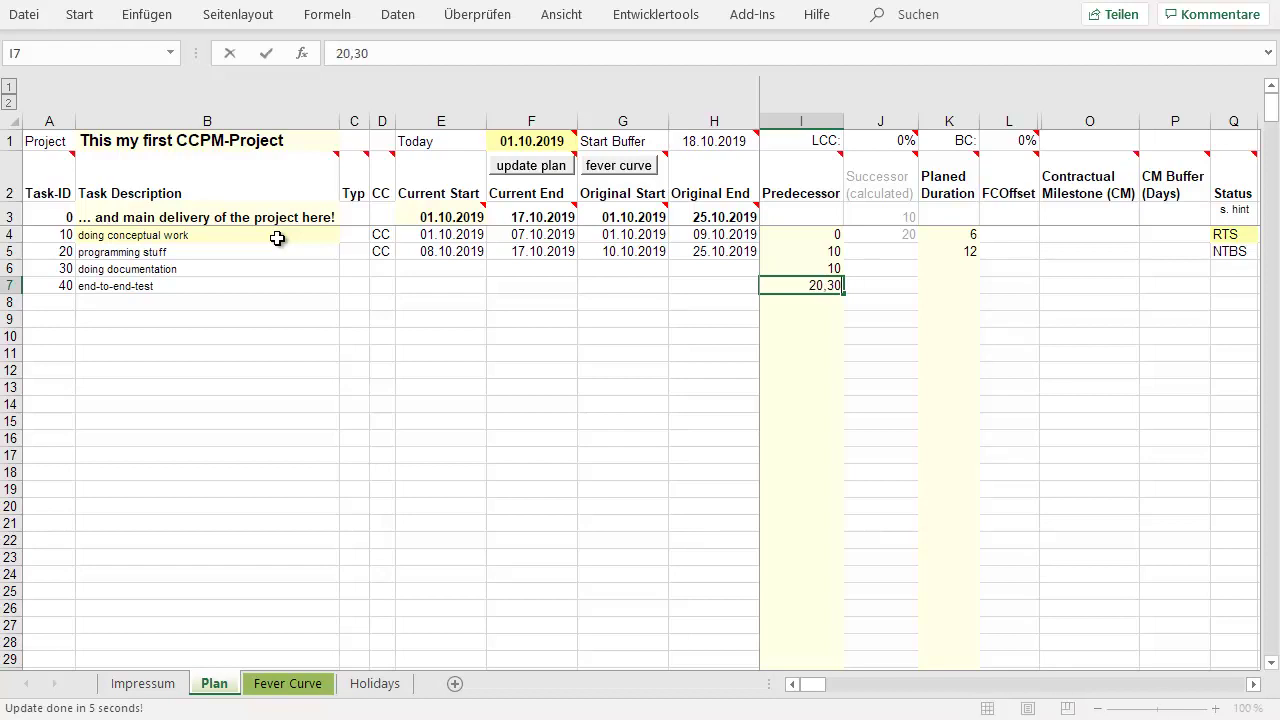
pyautogui.press('Return')
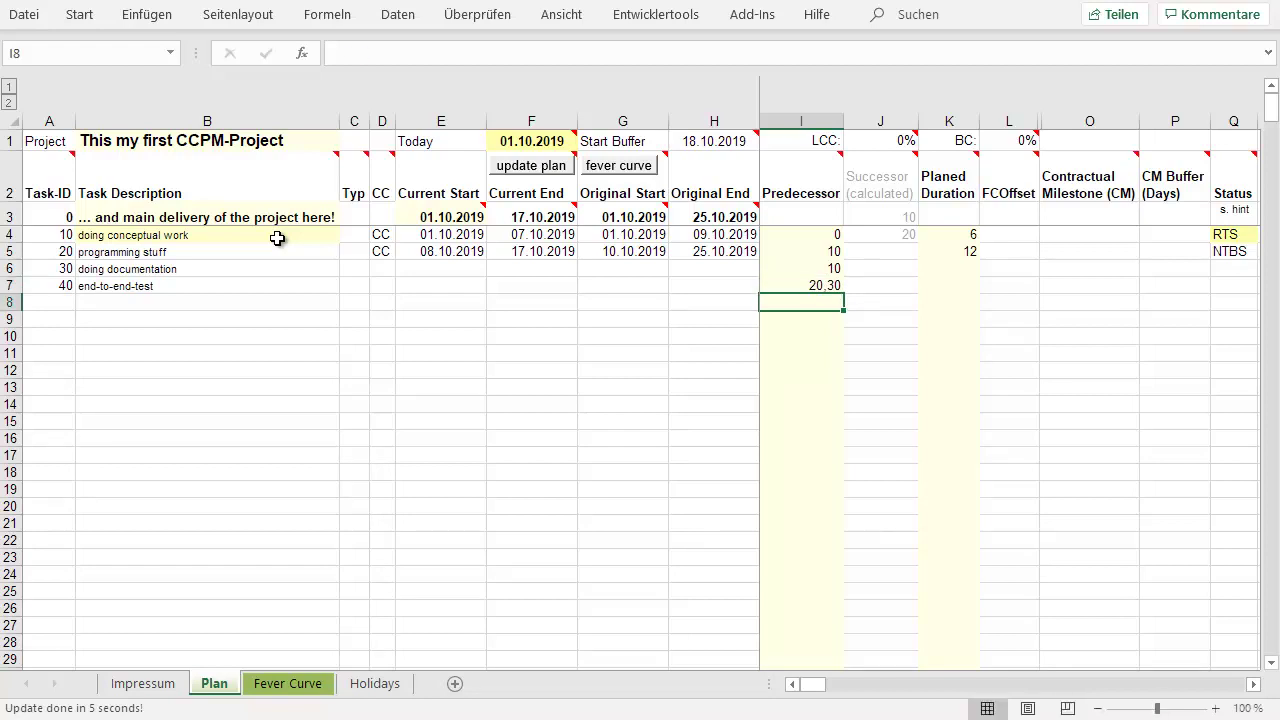
# Step: Set the planned duration of the documentation task to 3 days
pyautogui.press('Left')
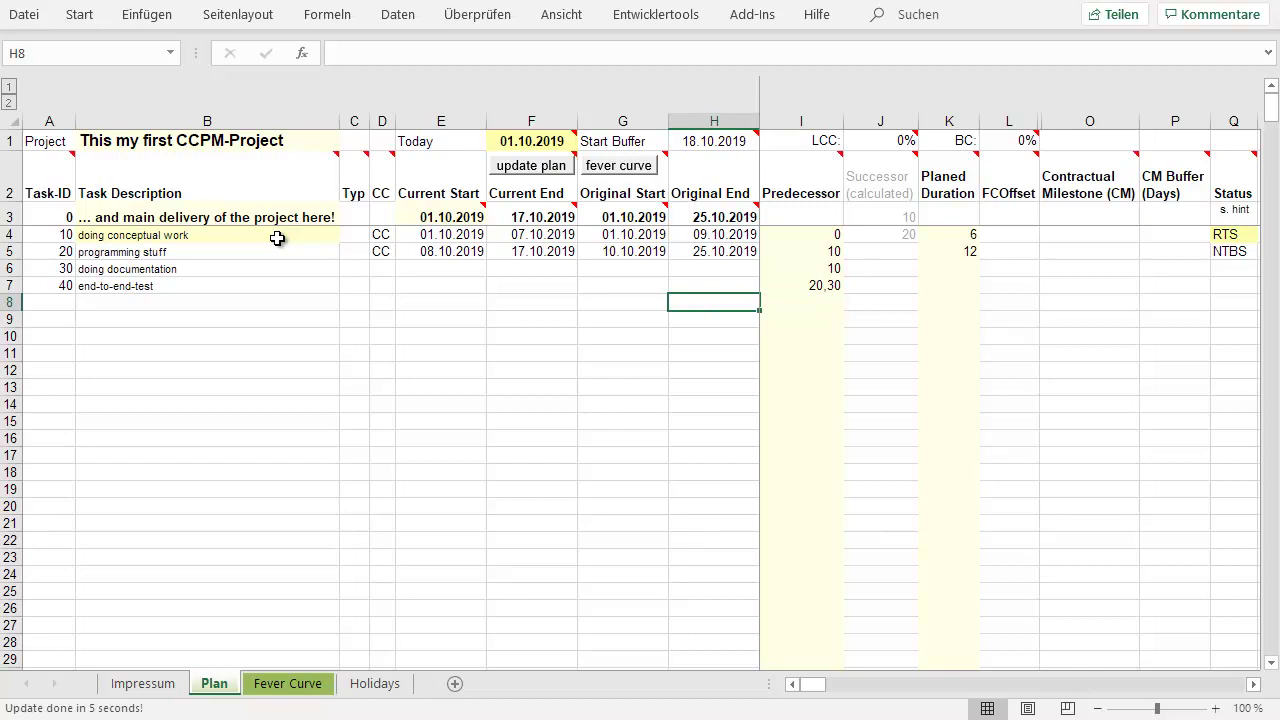
pyautogui.press('Up')
pyautogui.press('Right')
pyautogui.press('Up')
pyautogui.press('Up')
pyautogui.press('Up')
pyautogui.press('Right')
pyautogui.press('Right')
pyautogui.press('Down')
pyautogui.press('Up')
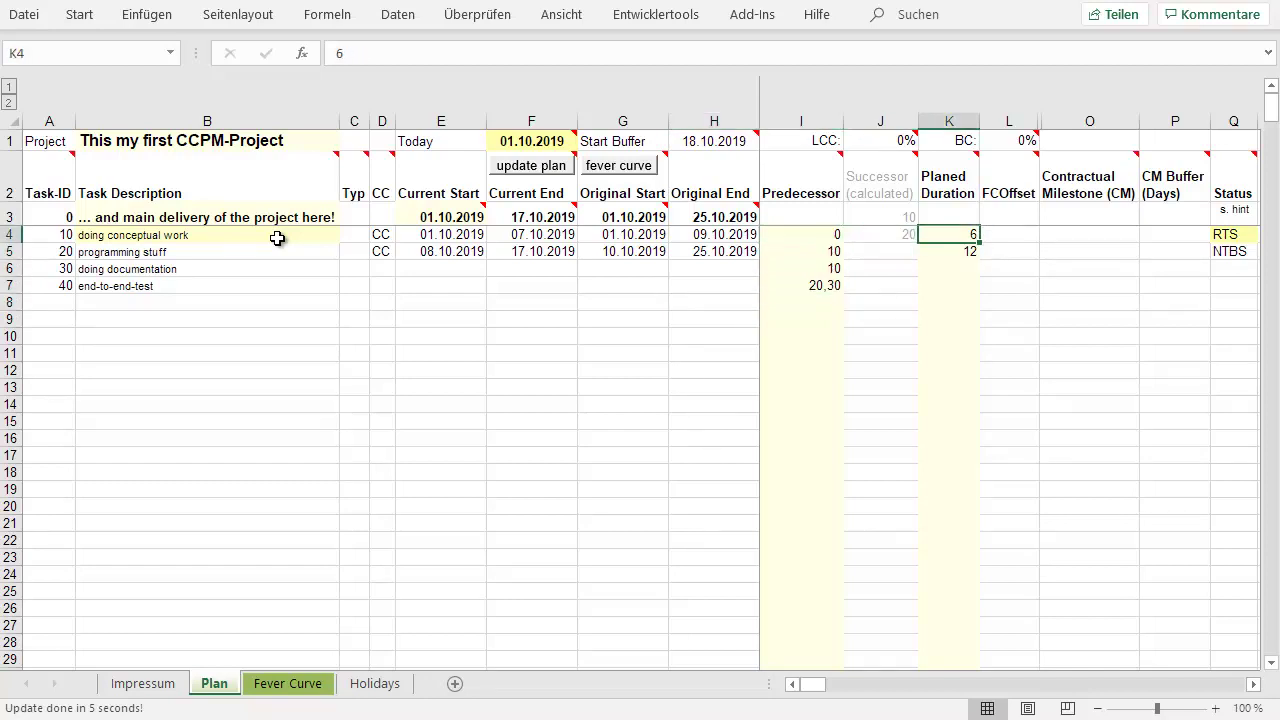
pyautogui.press('Down')
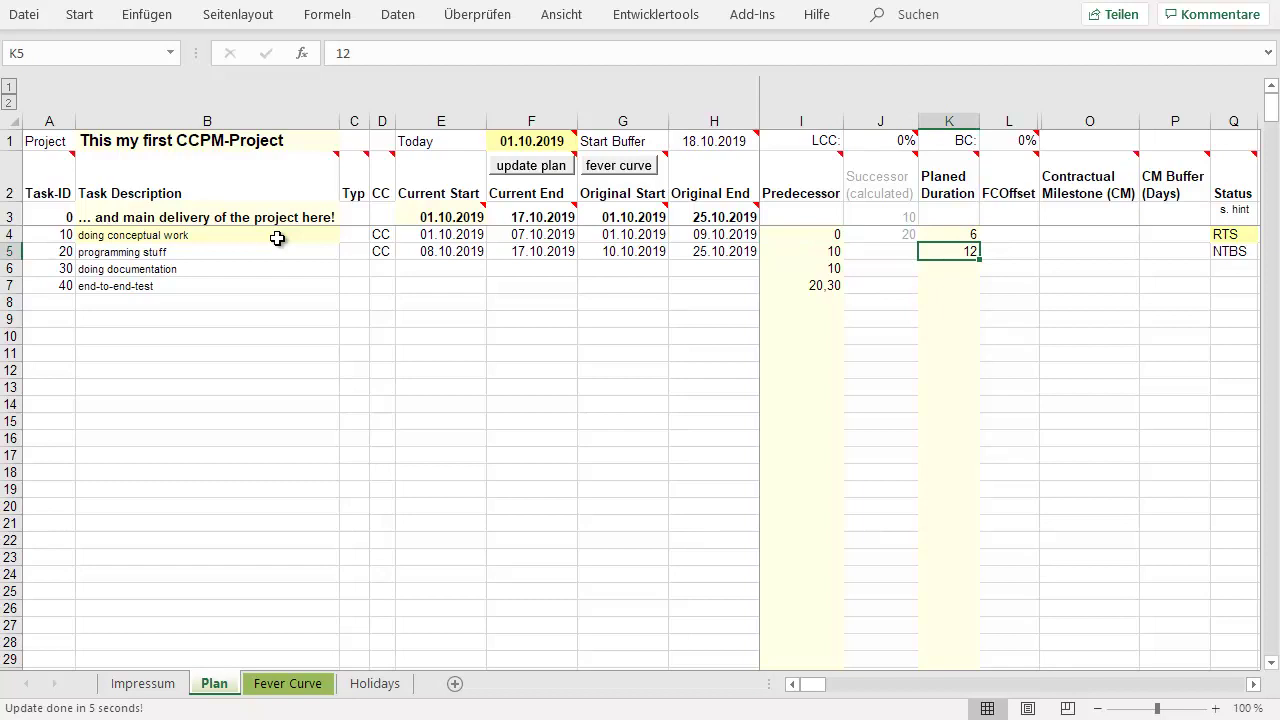
pyautogui.press('Down')
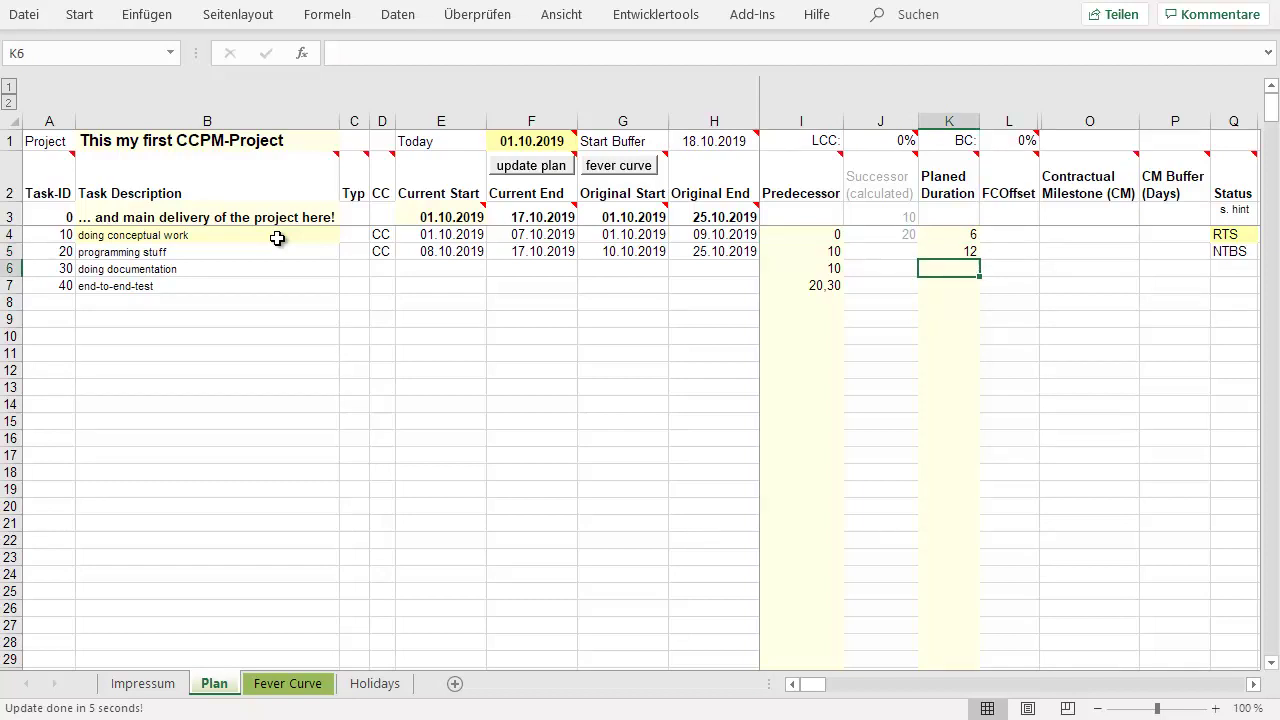
pyautogui.write('6')
pyautogui.press('Return')
pyautogui.press('Up')
pyautogui.write('3')
pyautogui.press('Return')
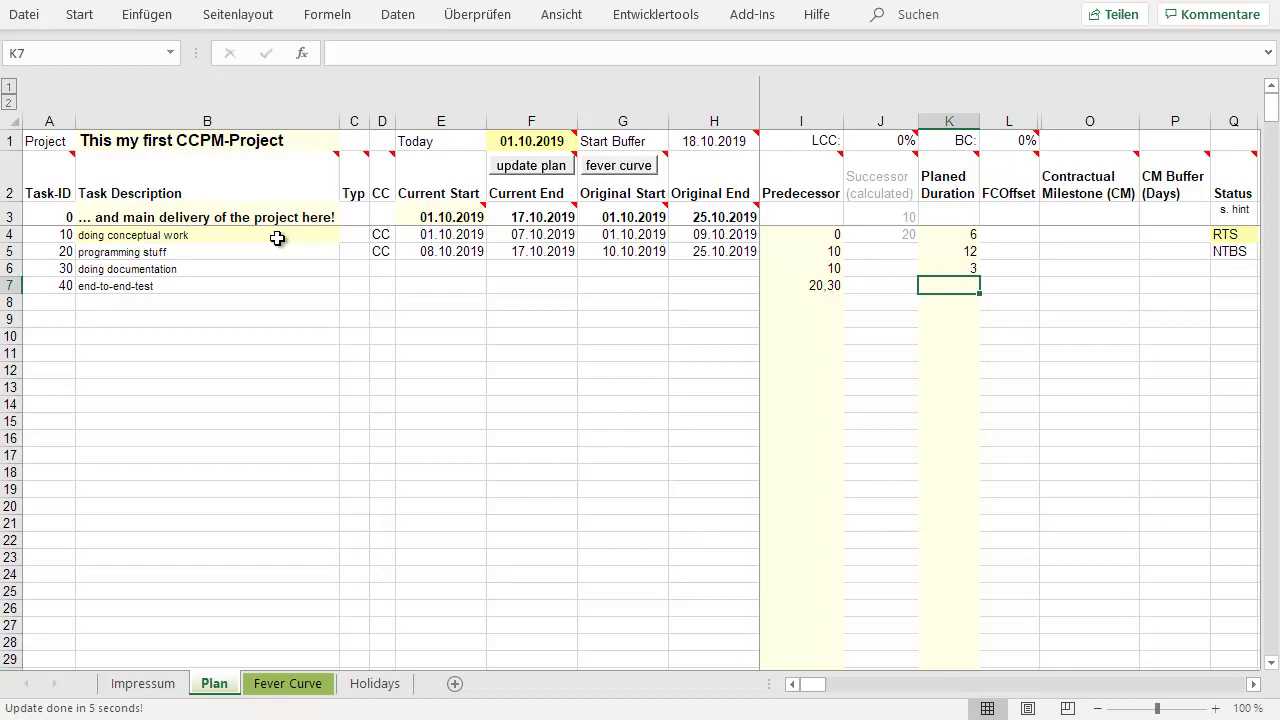
# Step: Set the end-to-end-test's planned duration to 6 days and recalculate the schedule with the update plan function
pyautogui.write('6')
pyautogui.press('Return')
pyautogui.press('Up')
pyautogui.press('Up')
pyautogui.press('Up')
pyautogui.press('Up')
pyautogui.press('Down')
pyautogui.press('Down')
pyautogui.press('Down')
pyautogui.click(522, 166)
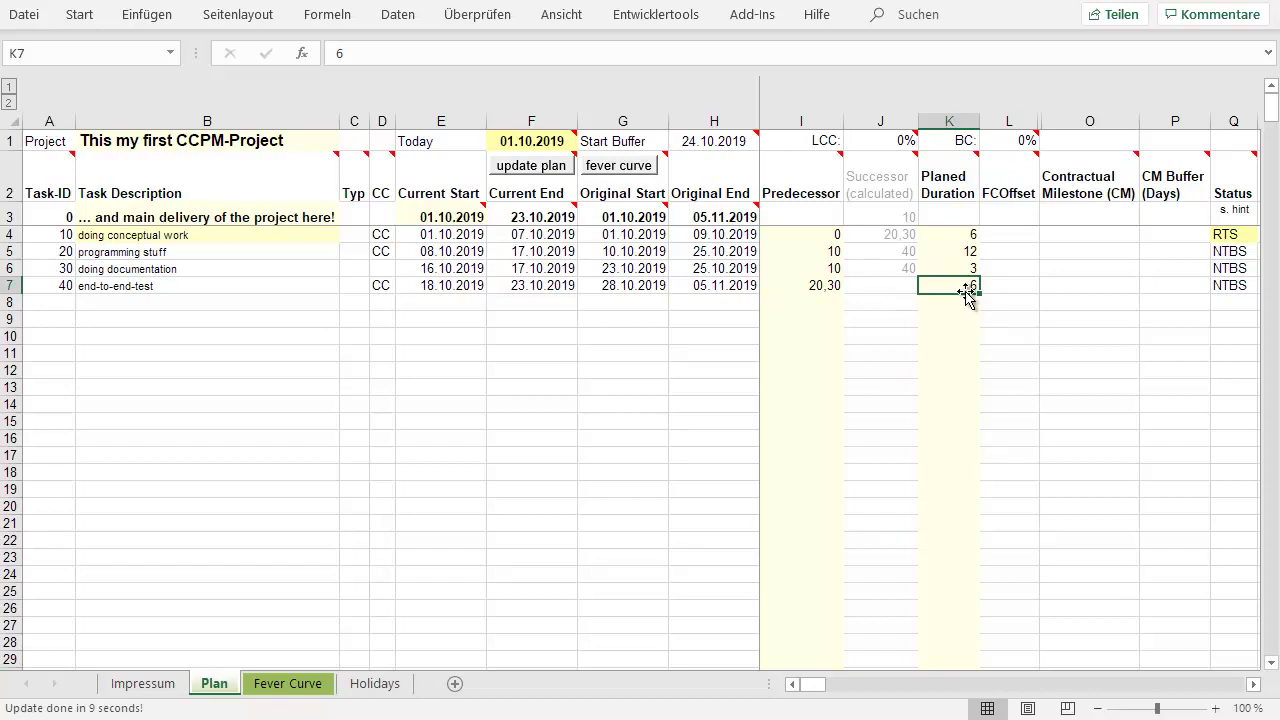
# Step: Examine the timeline bars of the conceptual work and programming tasks in the recalculated plan
pyautogui.press('Right')
pyautogui.press('Right')
pyautogui.press('Right')
pyautogui.press('Right')
pyautogui.press('Right')
pyautogui.press('Right')
pyautogui.press('Right')
pyautogui.press('Right')
pyautogui.press('Right')
pyautogui.press('Right')
pyautogui.press('Right')
pyautogui.press('Right')
pyautogui.press('Right')
pyautogui.press('Right')
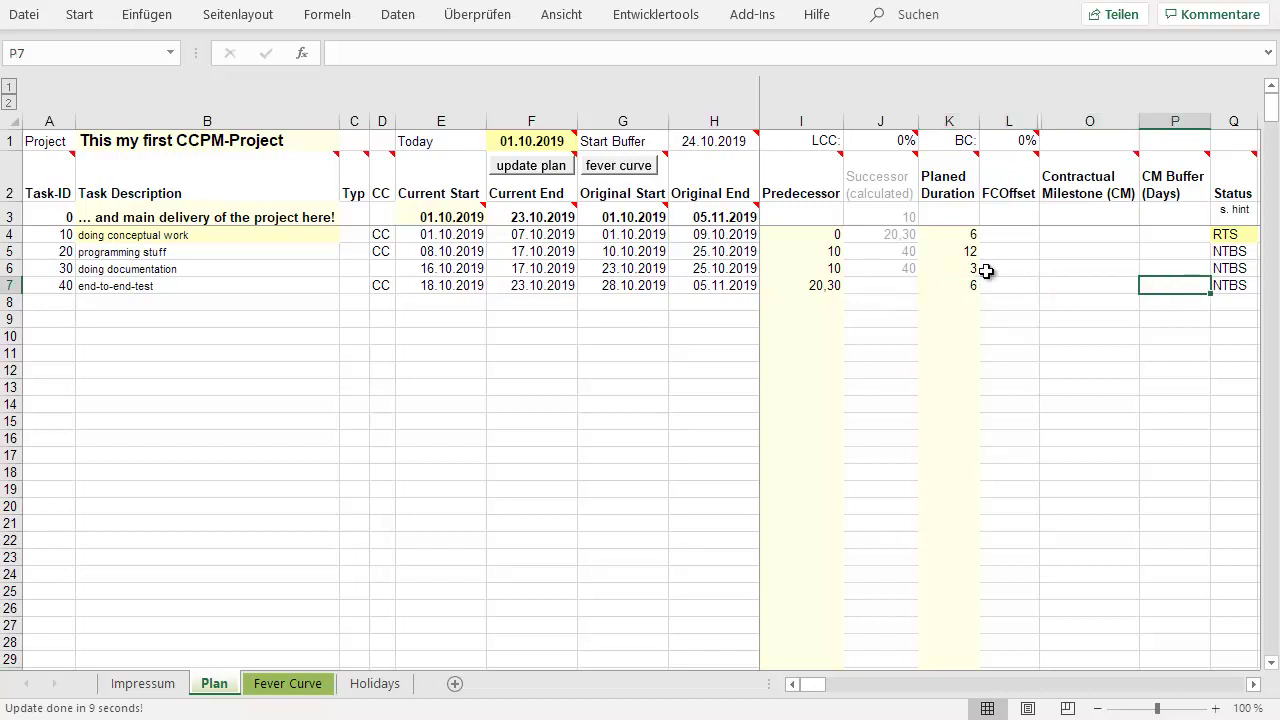
pyautogui.press('Right')
pyautogui.press('Right')
pyautogui.press('Right')
pyautogui.press('Right')
pyautogui.press('Right')
pyautogui.press('Right')
pyautogui.press('Right')
pyautogui.press('Right')
pyautogui.press('Right')
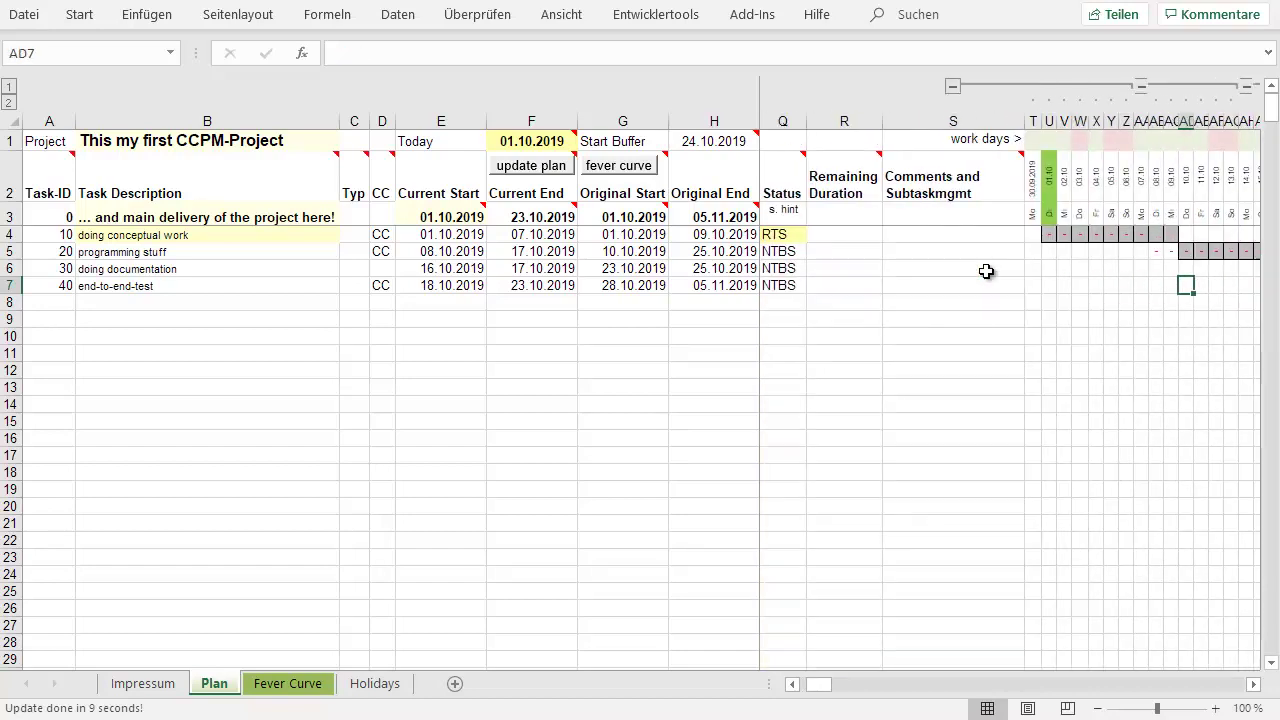
pyautogui.press('Right')
pyautogui.press('Right')
pyautogui.press('Right')
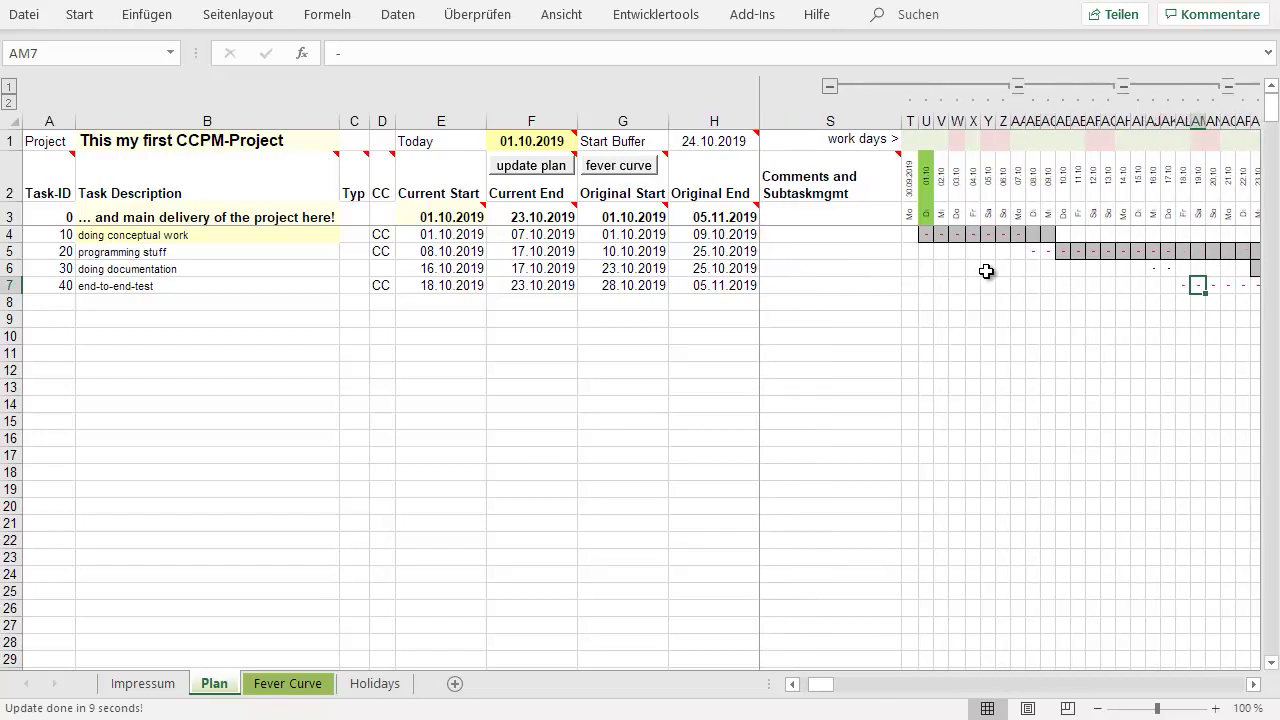
pyautogui.press('Up')
pyautogui.press('Up')
pyautogui.press('Up')
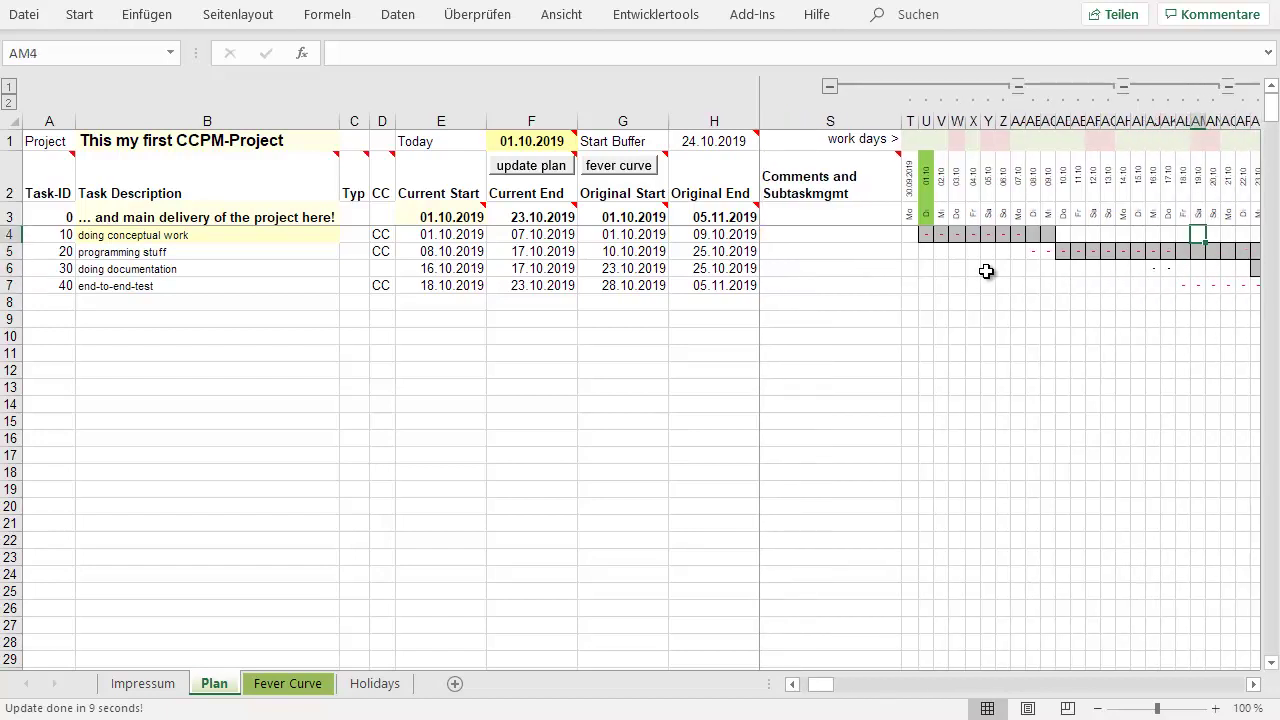
pyautogui.press('Down')
pyautogui.press('Right')
pyautogui.press('Right')
pyautogui.press('Right')
pyautogui.press('Right')
pyautogui.press('Right')
pyautogui.press('Right')
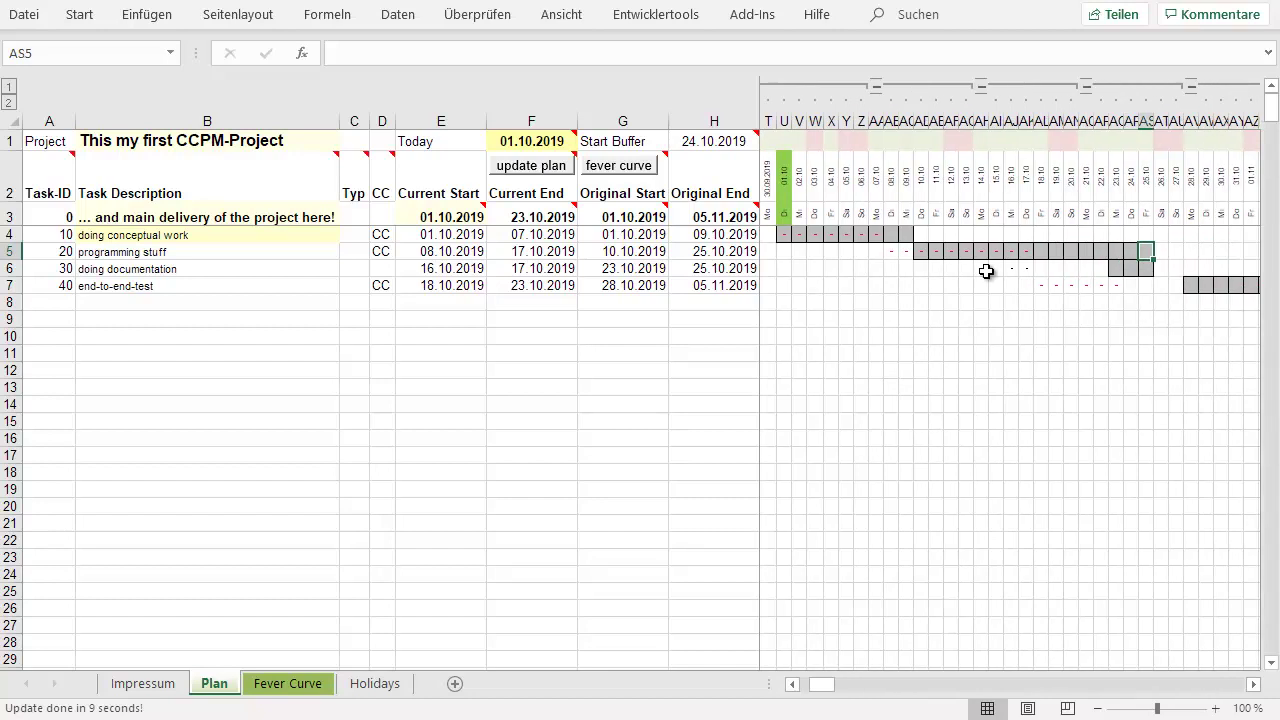
# Step: Compare where the documentation task's timeline bar ends with the end of the programming task's bar
pyautogui.press('Down')
pyautogui.press('Left')
pyautogui.press('Right')
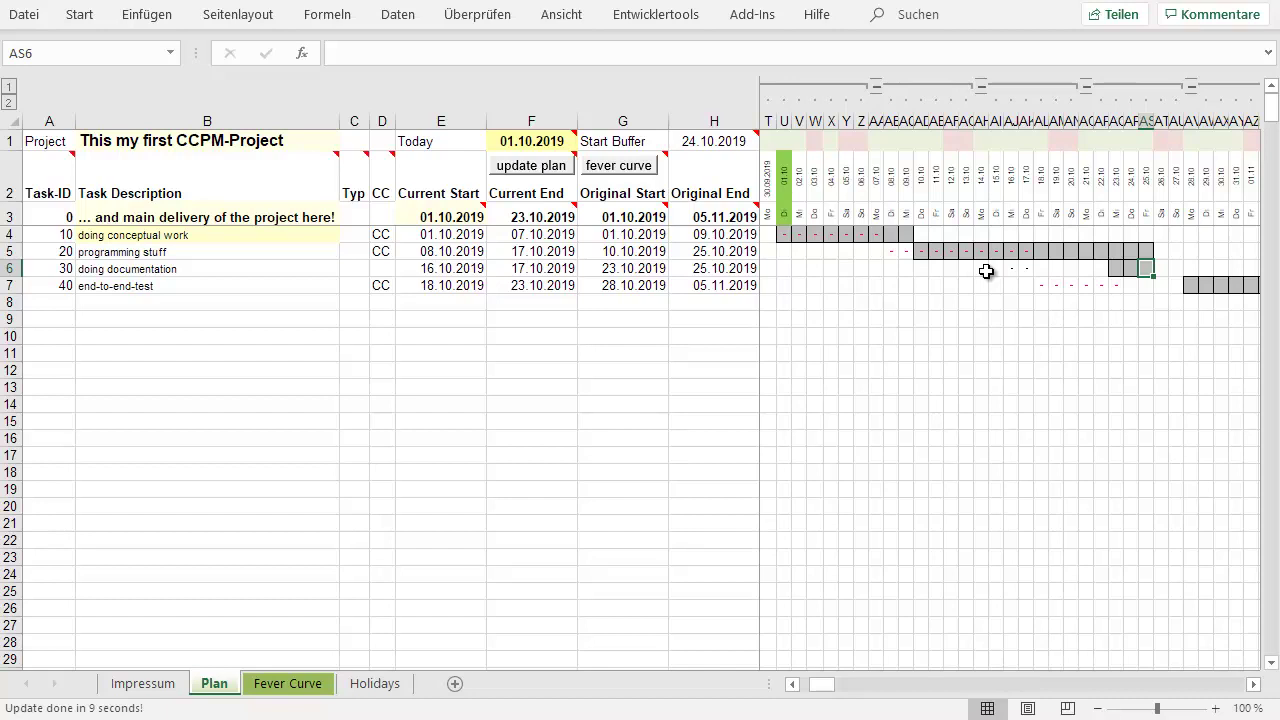
pyautogui.press('Up')
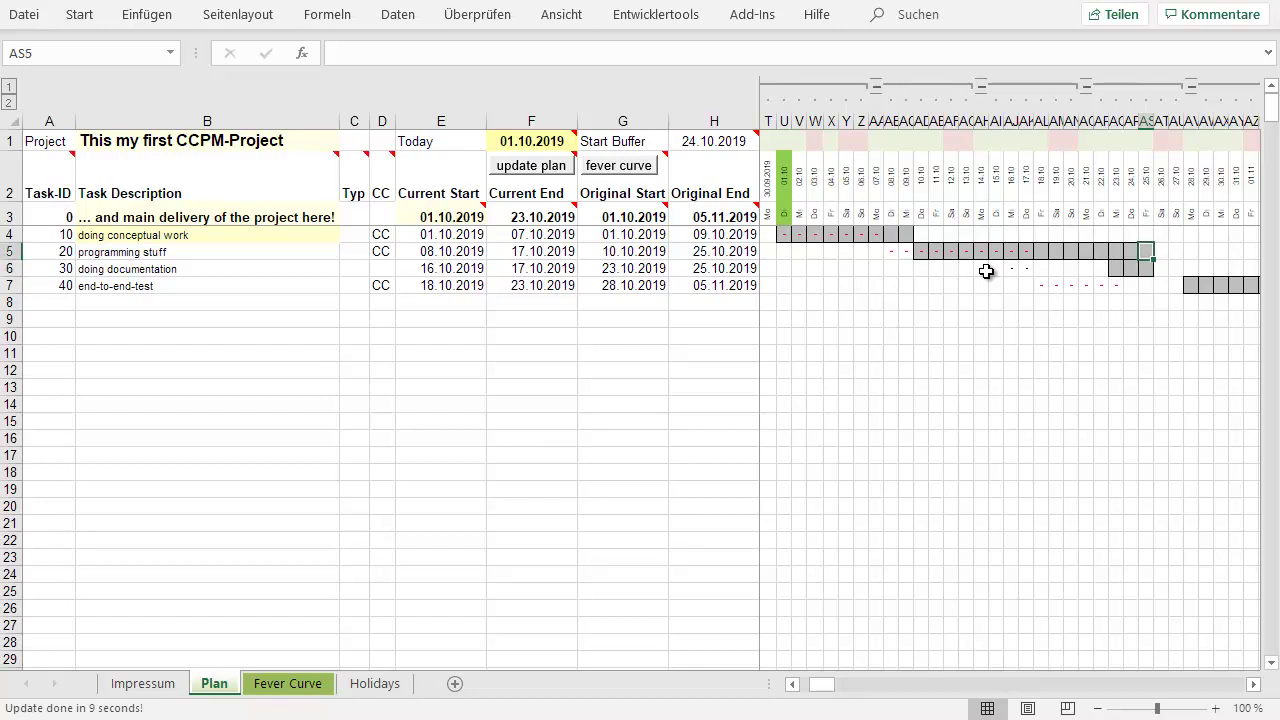
pyautogui.press('Down')
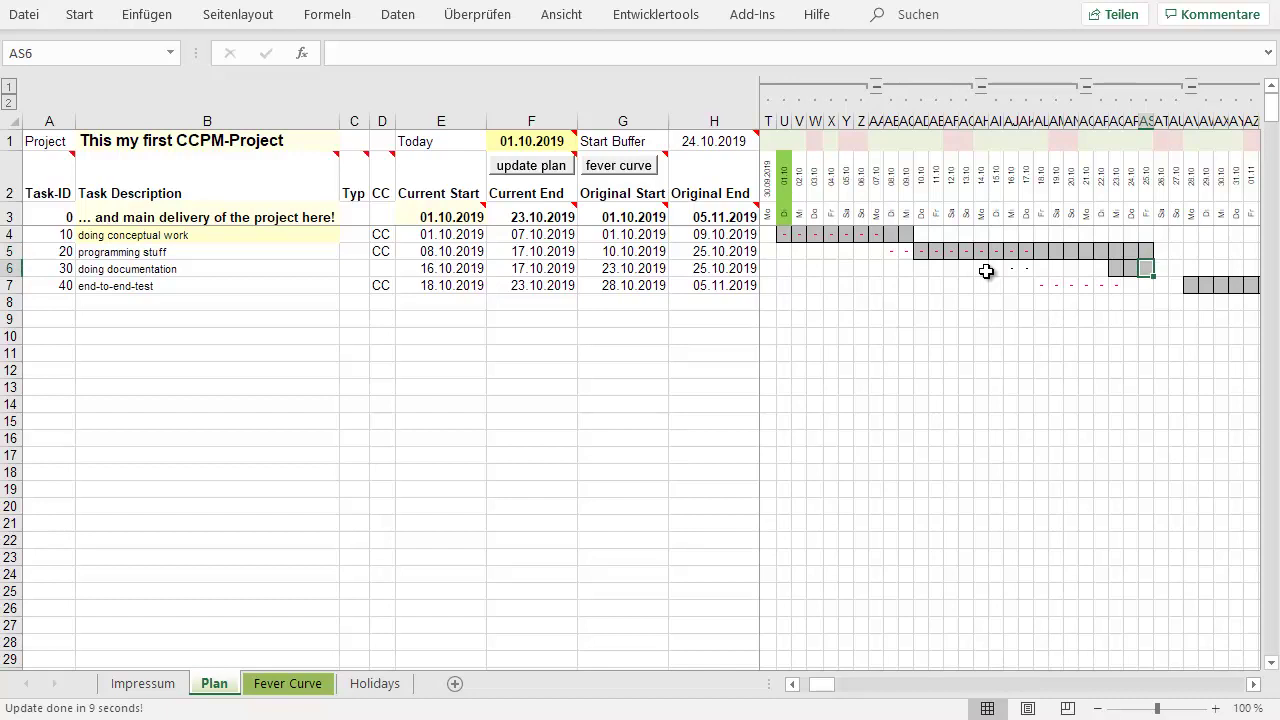
pyautogui.press('Right')
pyautogui.press('Left')
pyautogui.press('Right')
pyautogui.press('Right')
pyautogui.press('Right')
# Step: Trace the end-to-end-test's timeline bar from its start to its end
pyautogui.press('Down')
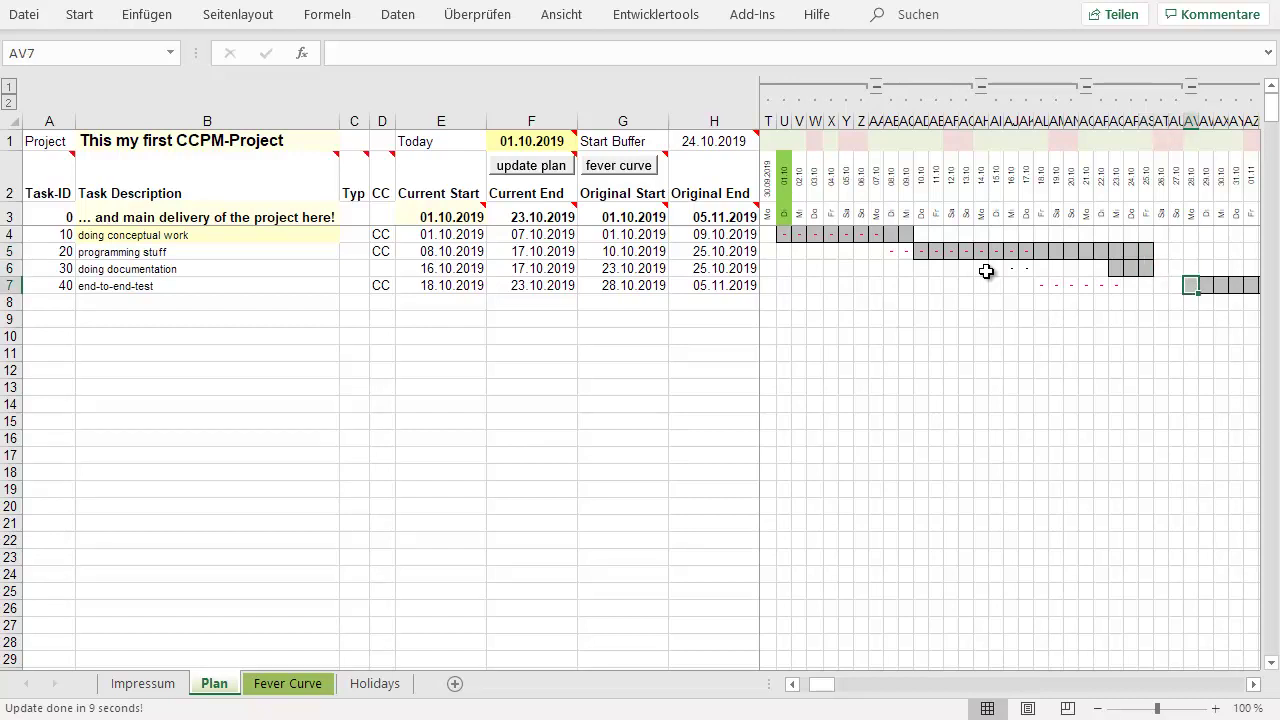
pyautogui.press('Right')
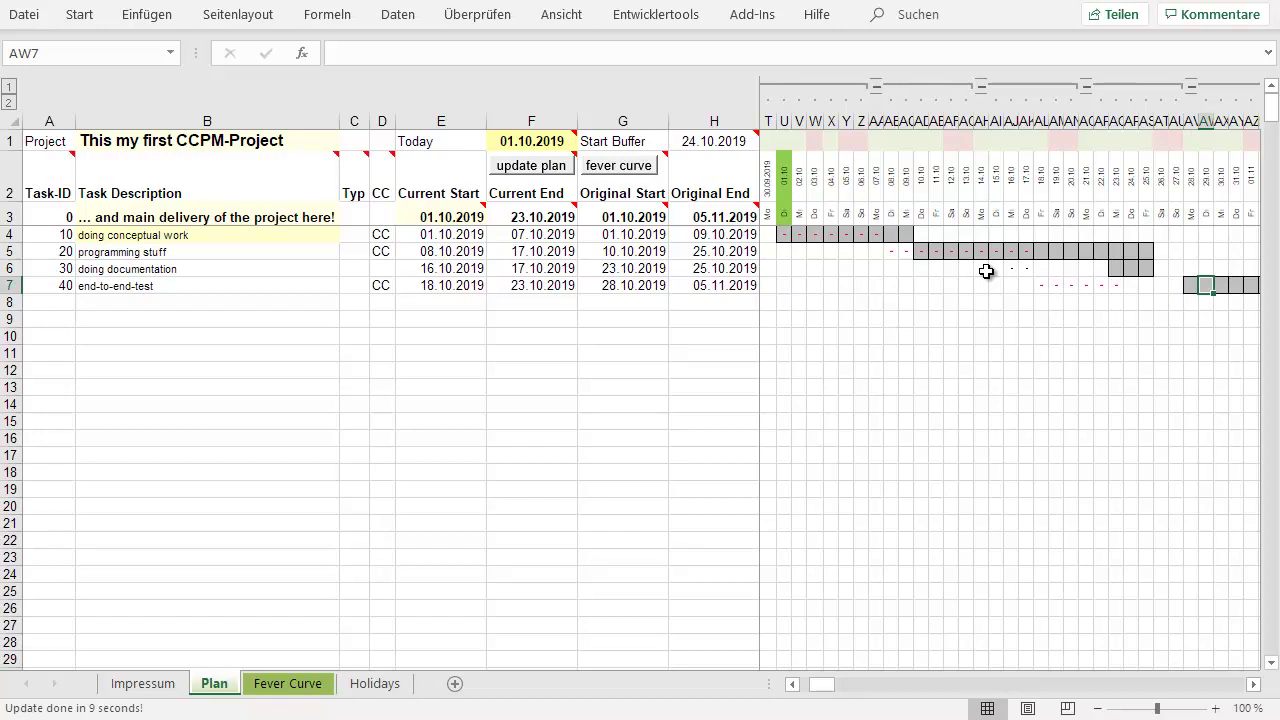
pyautogui.press('Right')
pyautogui.press('Right')
pyautogui.press('Right')
pyautogui.press('Right')
pyautogui.press('Right')
pyautogui.press('Right')
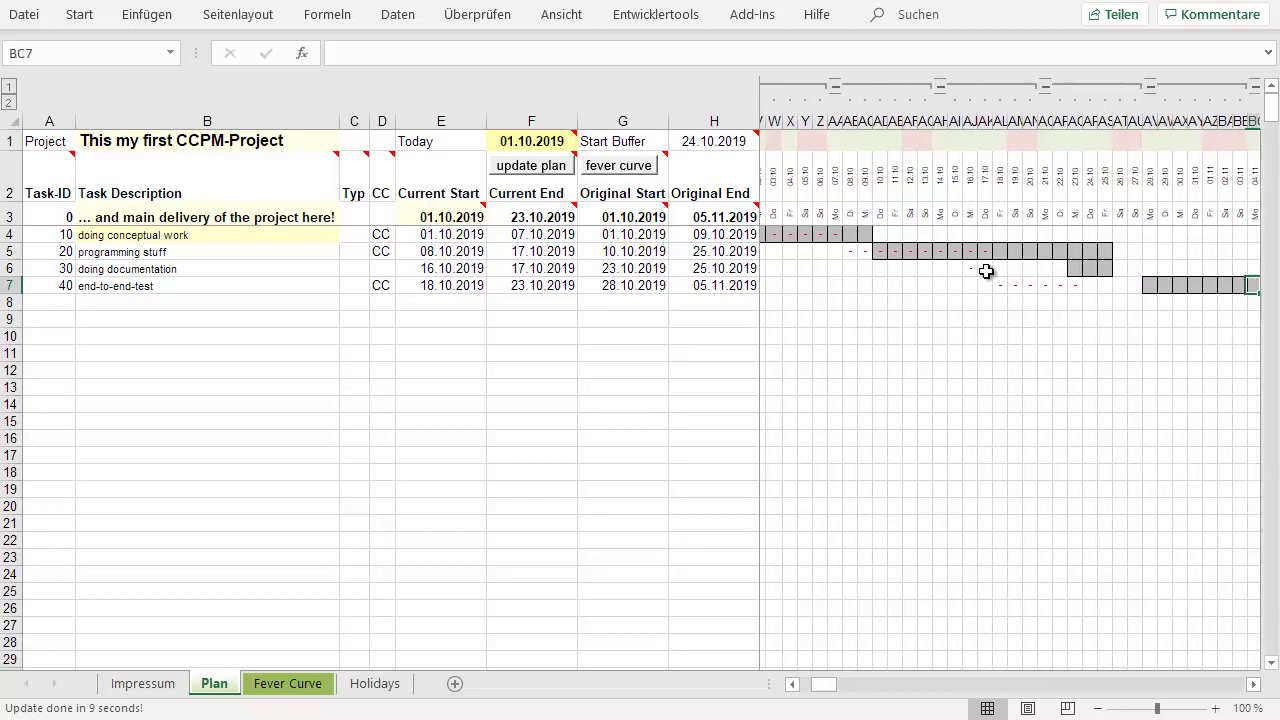
pyautogui.press('Right')
pyautogui.press('Right')
pyautogui.press('Right')
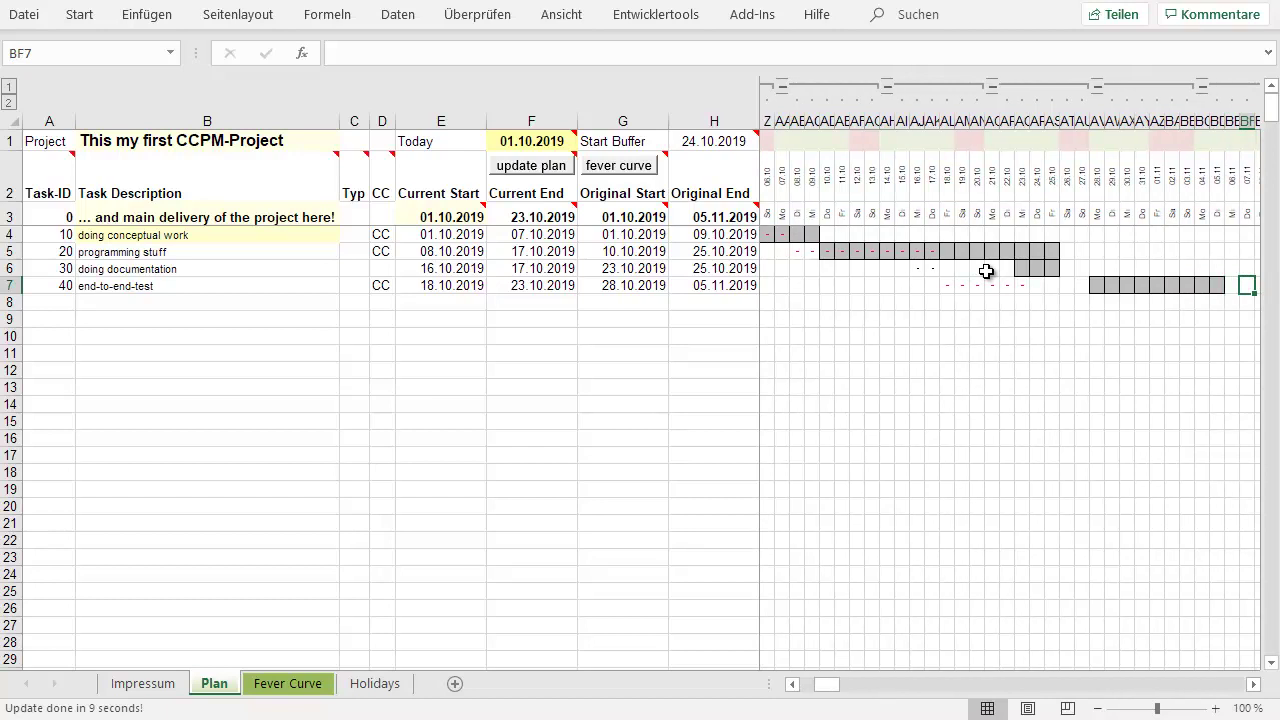
# Step: Add a task below the end-to-end-test with the ID Party and the description End of Project Party
pyautogui.press('Left')
pyautogui.press('Left')
pyautogui.press('Left')
pyautogui.press('Left')
pyautogui.press('Left')
pyautogui.press('Left')
pyautogui.press('Left')
pyautogui.press('Left')
pyautogui.press('Left')
pyautogui.press('Left')
pyautogui.press('Left')
pyautogui.press('Left')
pyautogui.press('Left')
pyautogui.press('Left')
pyautogui.press('Left')
pyautogui.press('Left')
pyautogui.press('Left')
pyautogui.press('Left')
pyautogui.press('Left')
pyautogui.press('Left')
pyautogui.press('Left')
pyautogui.press('Left')
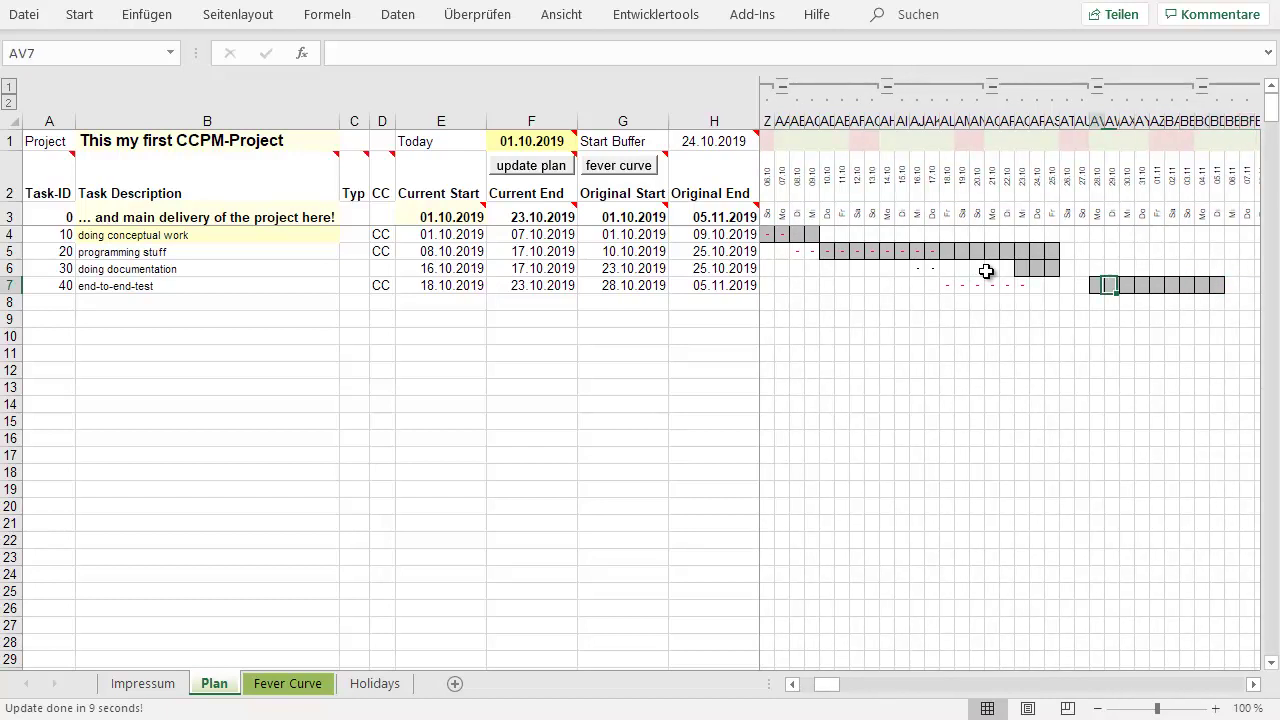
pyautogui.press('Left')
pyautogui.press('Left')
pyautogui.press('Left')
pyautogui.press('Left')
pyautogui.press('Left')
pyautogui.press('Left')
pyautogui.press('Left')
pyautogui.press('Left')
pyautogui.press('Left')
pyautogui.press('Left')
pyautogui.press('Left')
pyautogui.press('Left')
pyautogui.press('Left')
pyautogui.press('Left')
pyautogui.press('Left')
pyautogui.press('Left')
pyautogui.press('Left')
pyautogui.press('Left')
pyautogui.press('Left')
pyautogui.press('Left')
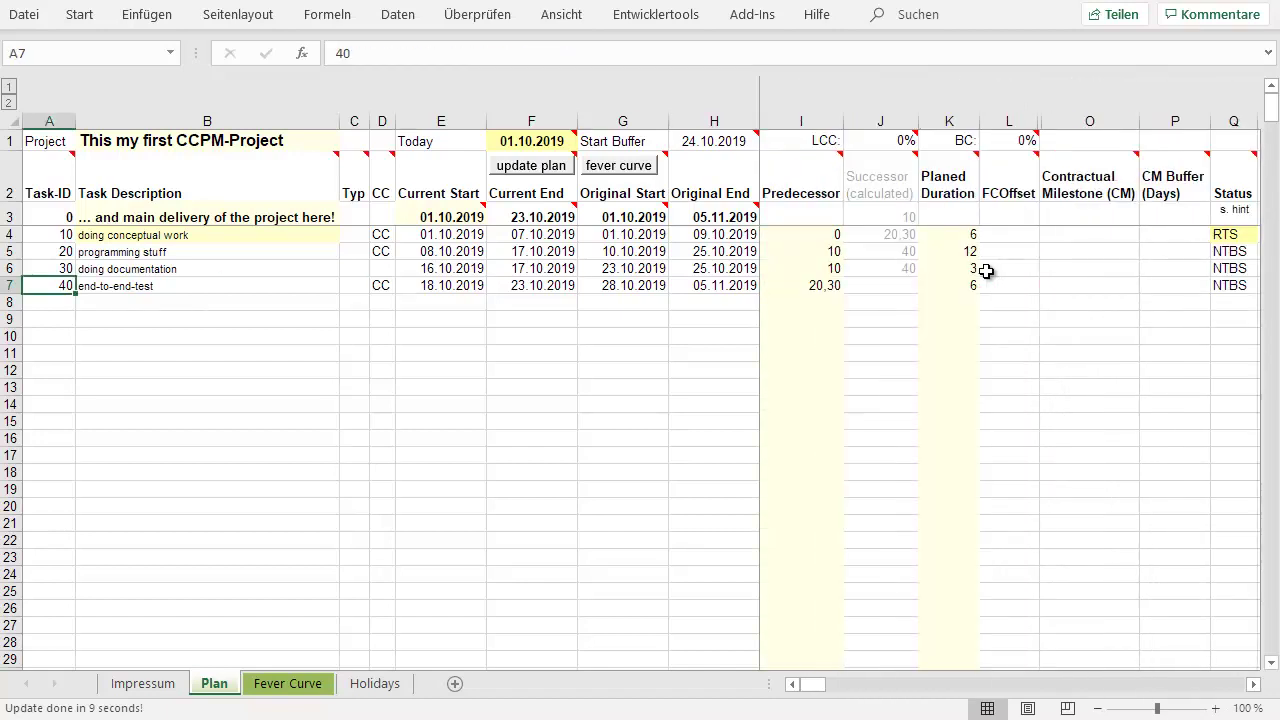
pyautogui.press('Down')
pyautogui.press('Right')
pyautogui.press('Left')
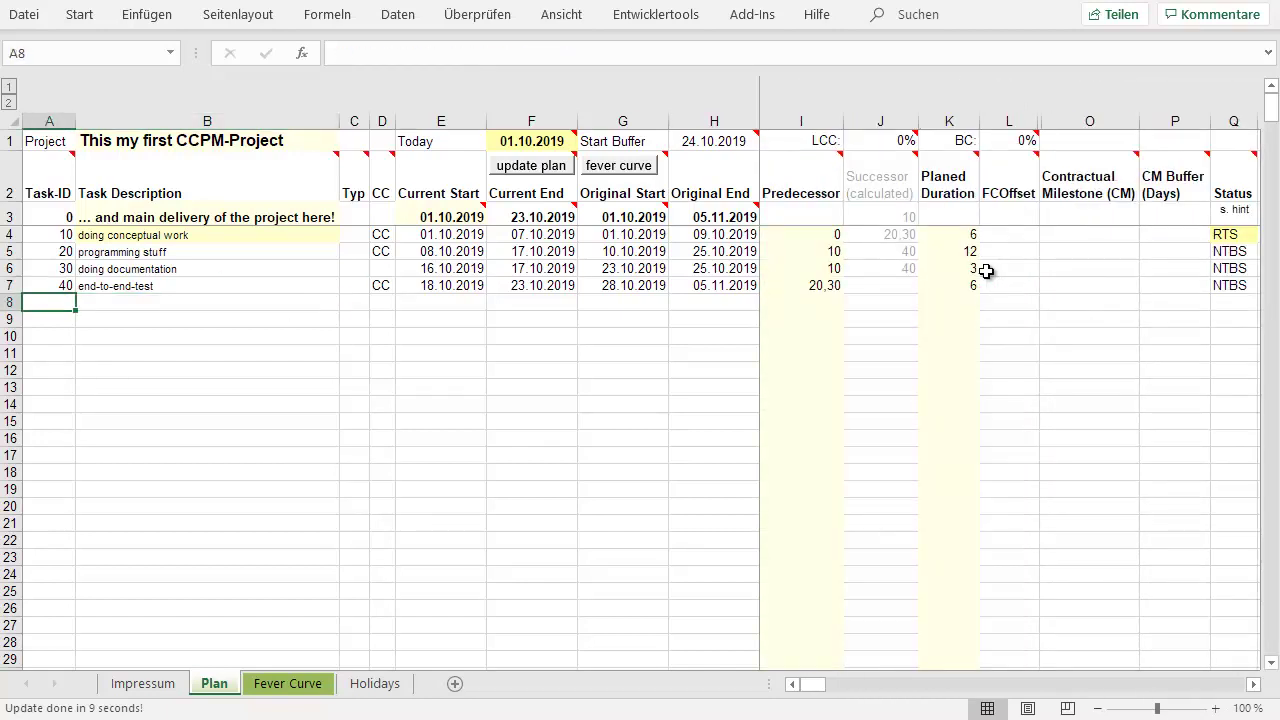
pyautogui.write('Party')
pyautogui.press('Return')
pyautogui.press('Up')
pyautogui.press('Right')
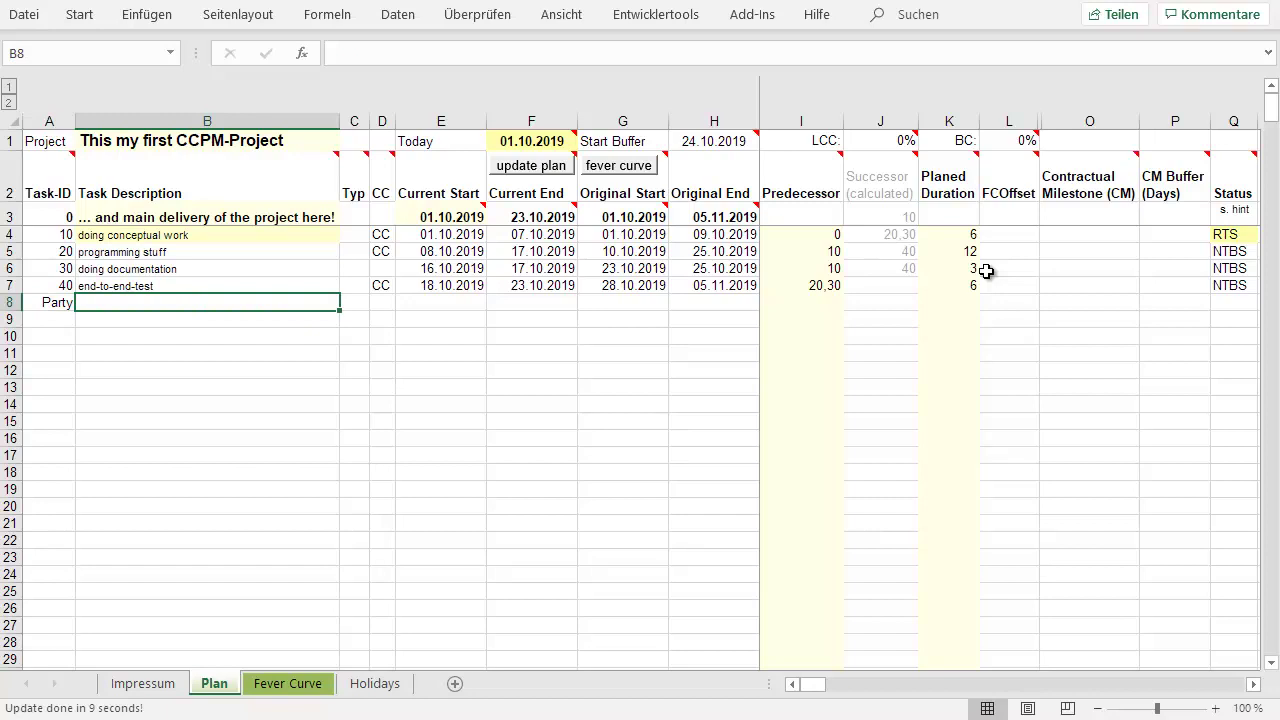
pyautogui.write('End')
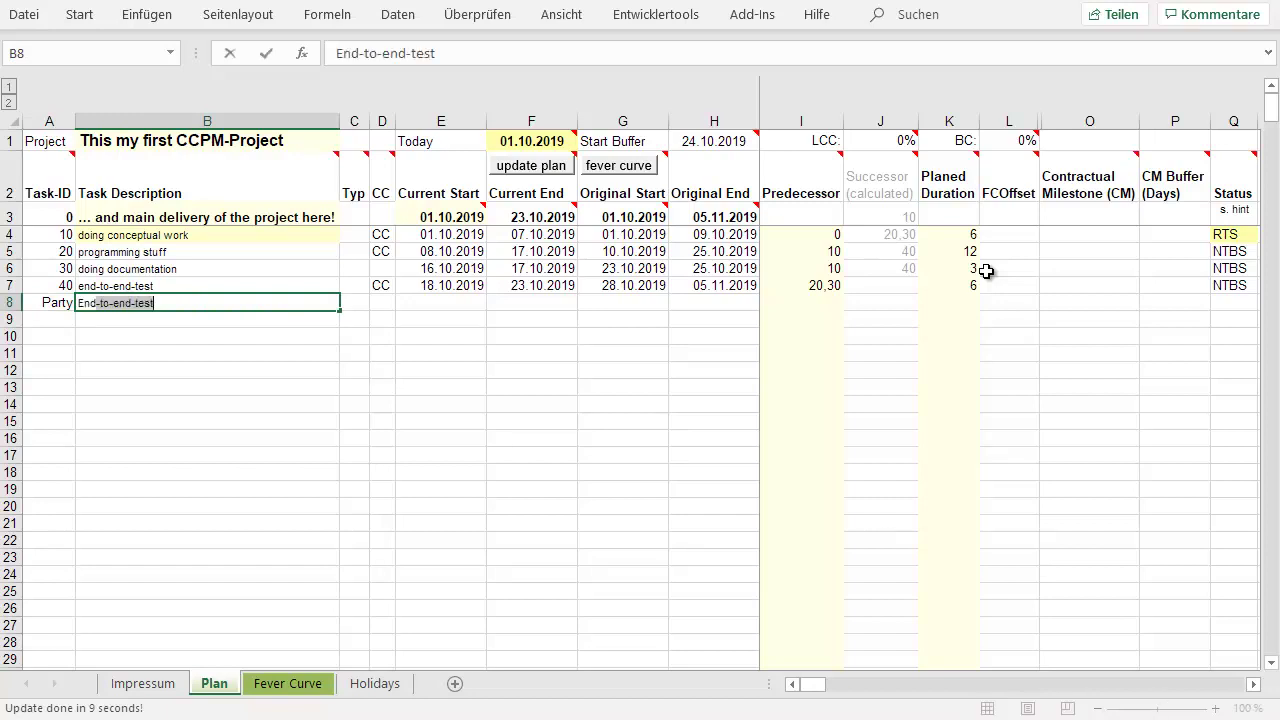
pyautogui.write(' of Project Party')
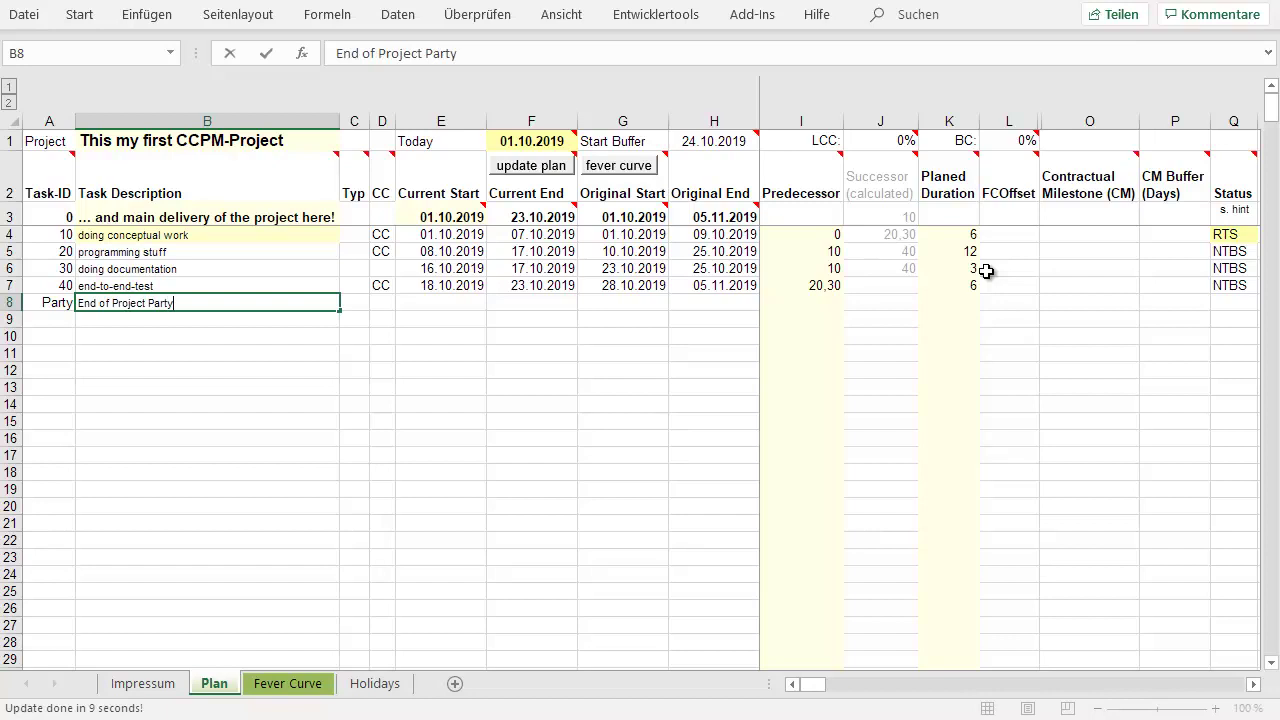
pyautogui.press('Return')
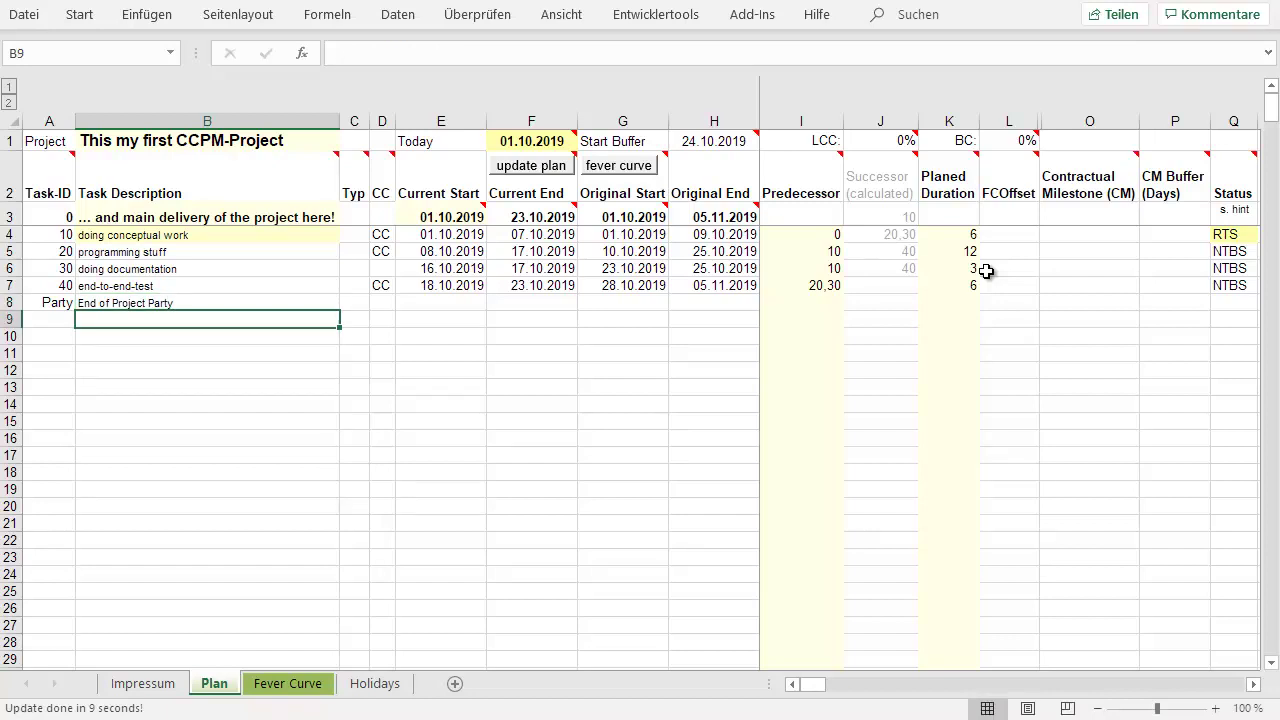
# Step: Enter 40 as the predecessor of the End of Project Party task
pyautogui.press('Up')
pyautogui.press('Right')
pyautogui.press('Right')
pyautogui.press('Right')
pyautogui.press('Right')
pyautogui.press('Right')
pyautogui.press('Right')
pyautogui.press('Right')
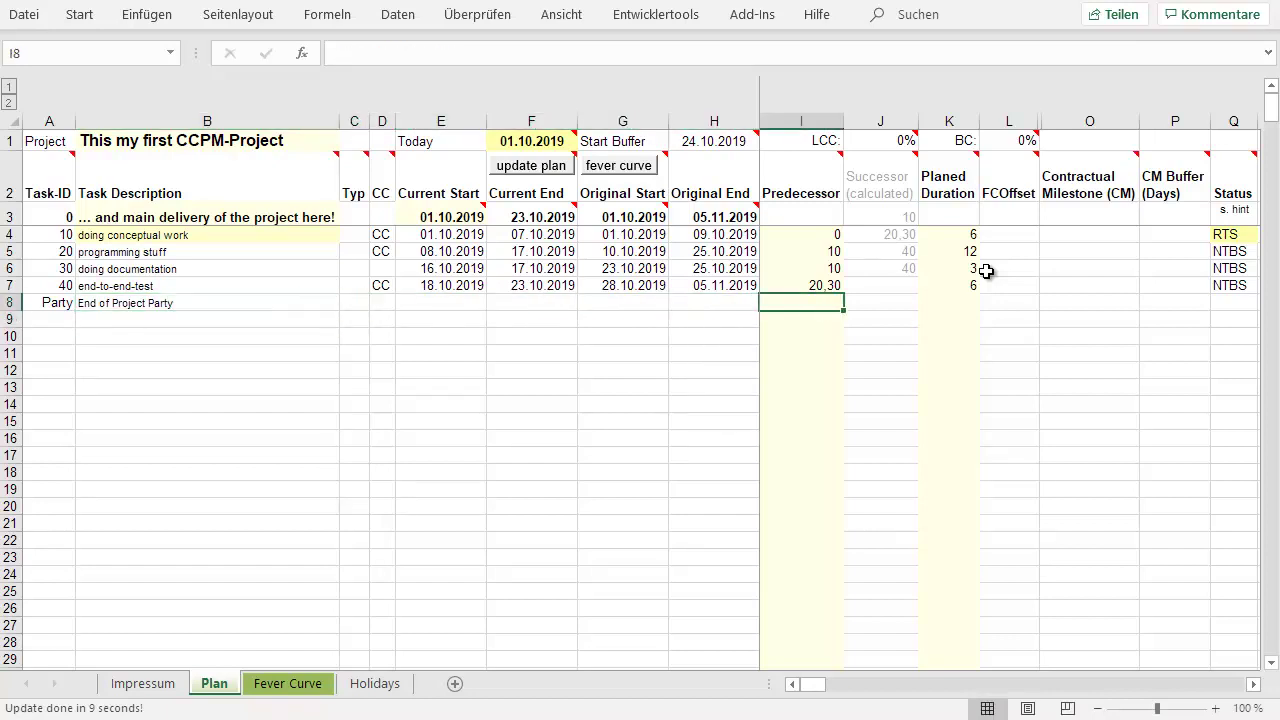
pyautogui.write('40')
pyautogui.press('Return')
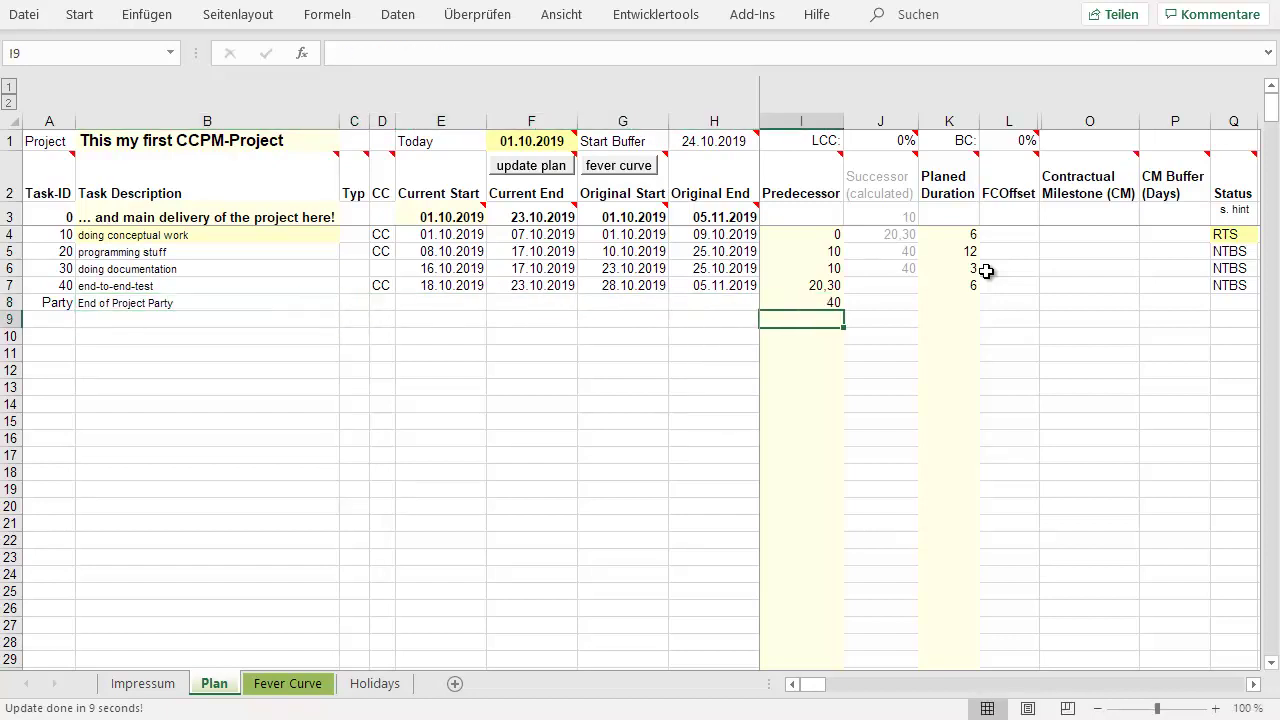
# Step: Set the End of Project Party task's type to ms and its planned duration to 1 day
pyautogui.press('Up')
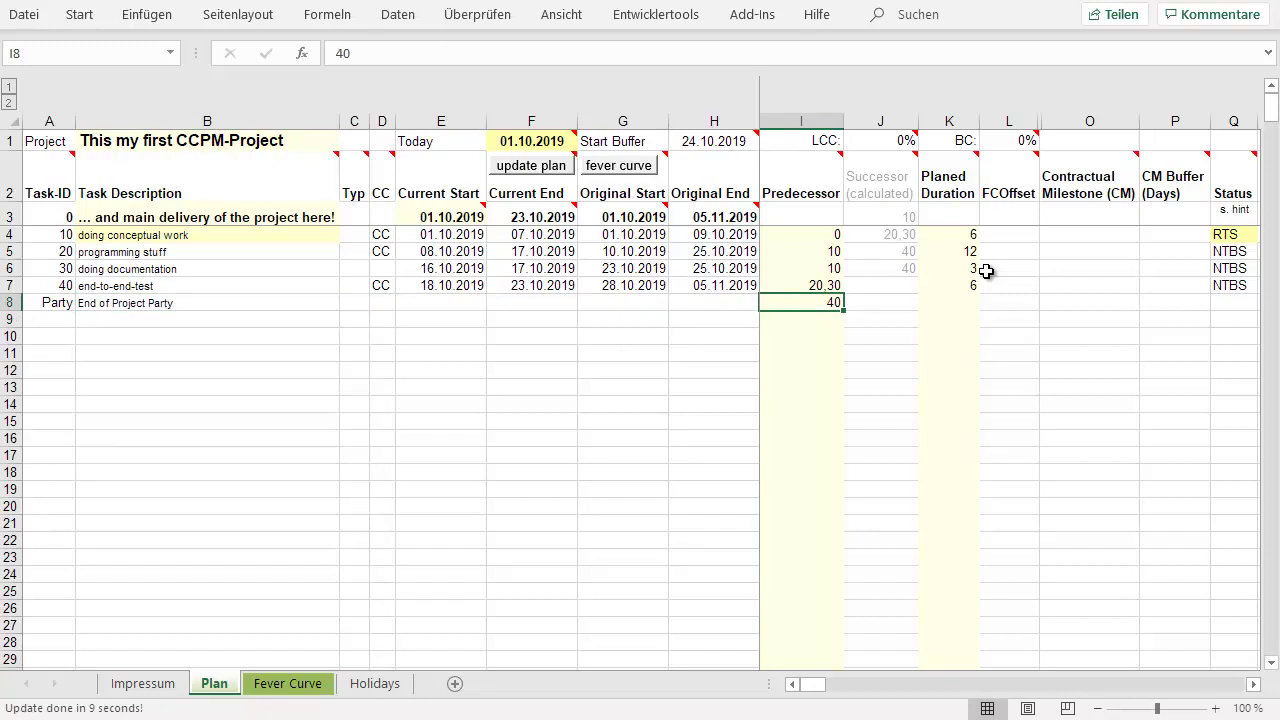
pyautogui.press('Left')
pyautogui.press('Left')
pyautogui.press('Left')
pyautogui.press('Left')
pyautogui.press('Left')
pyautogui.press('Left')
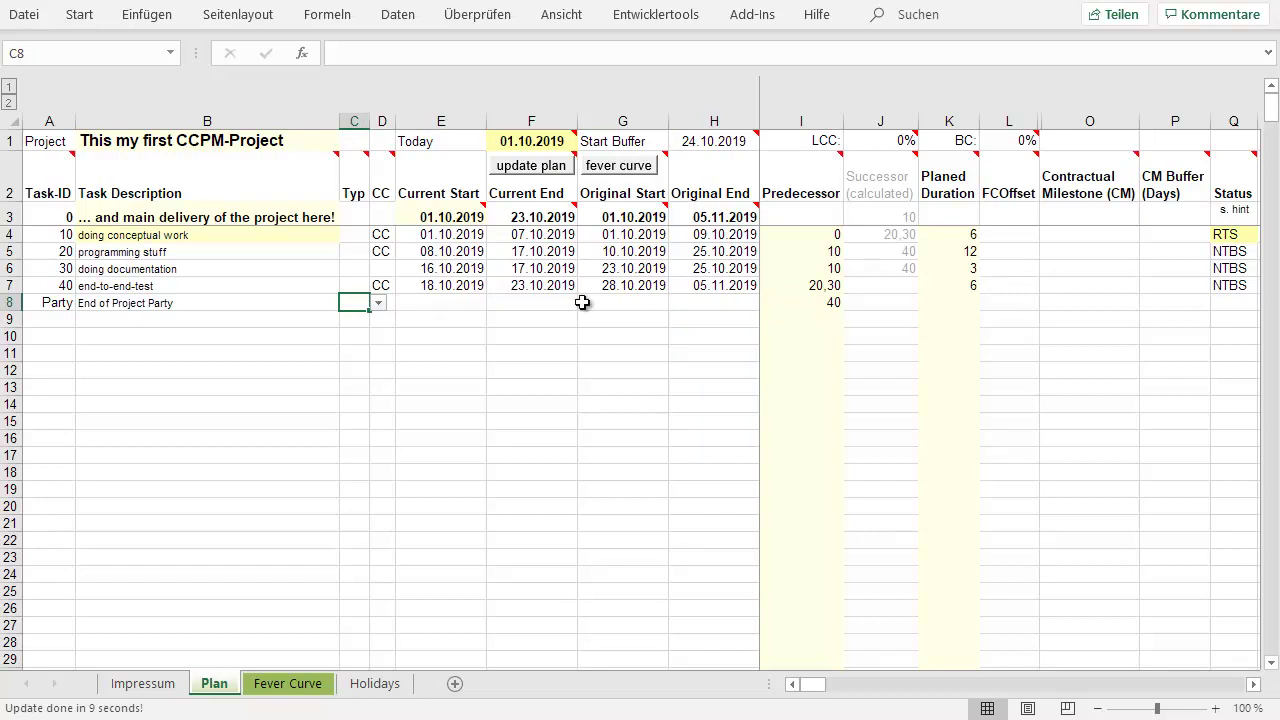
pyautogui.click(377, 303)
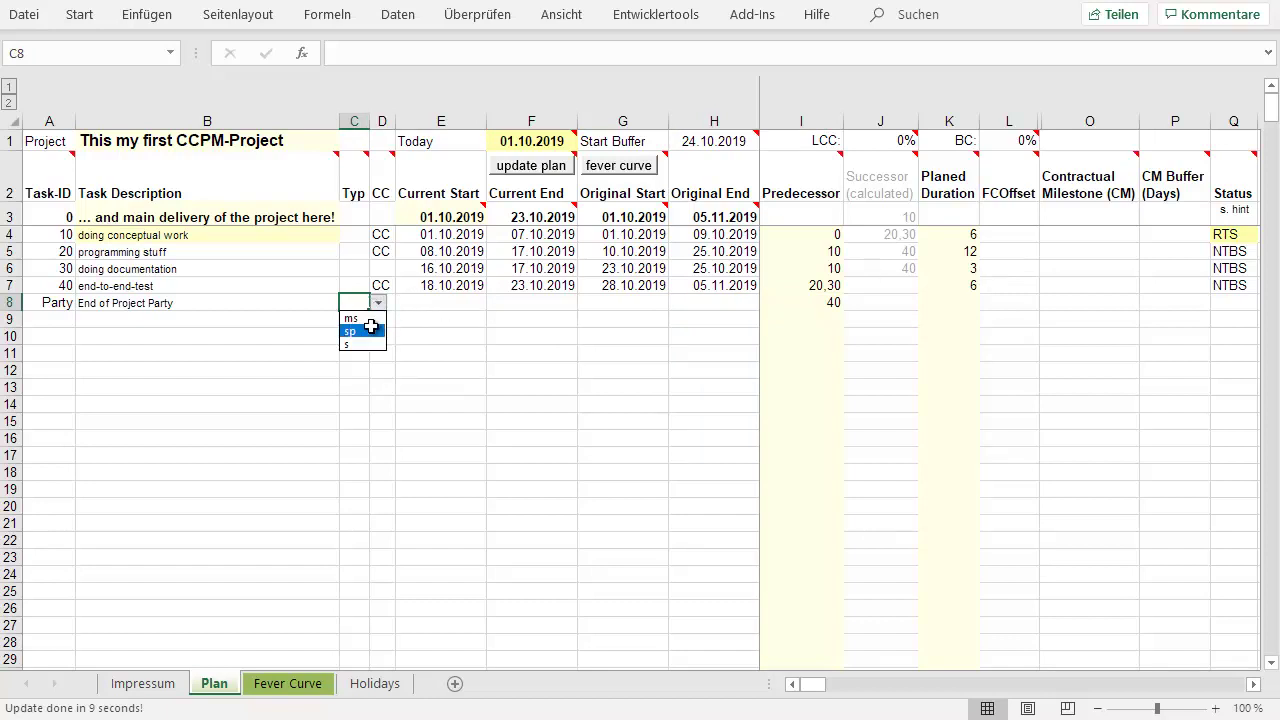
pyautogui.click(366, 319)
pyautogui.click(505, 314)
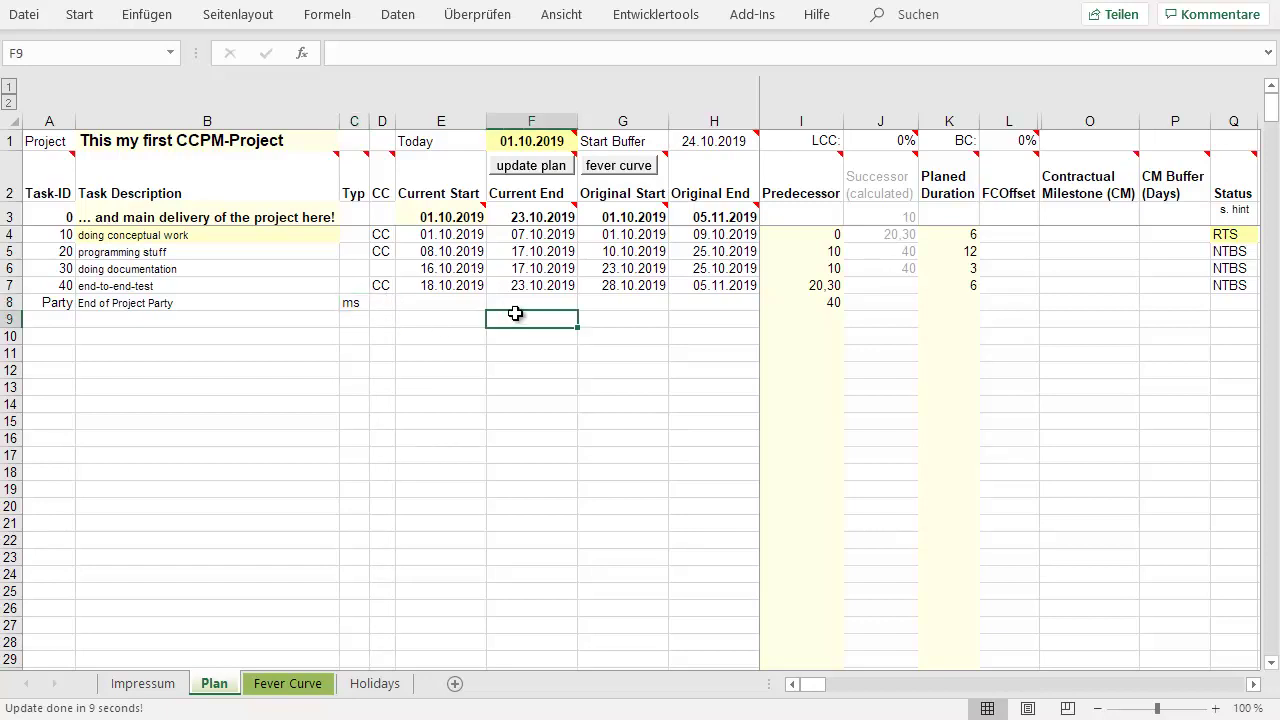
pyautogui.click(972, 302)
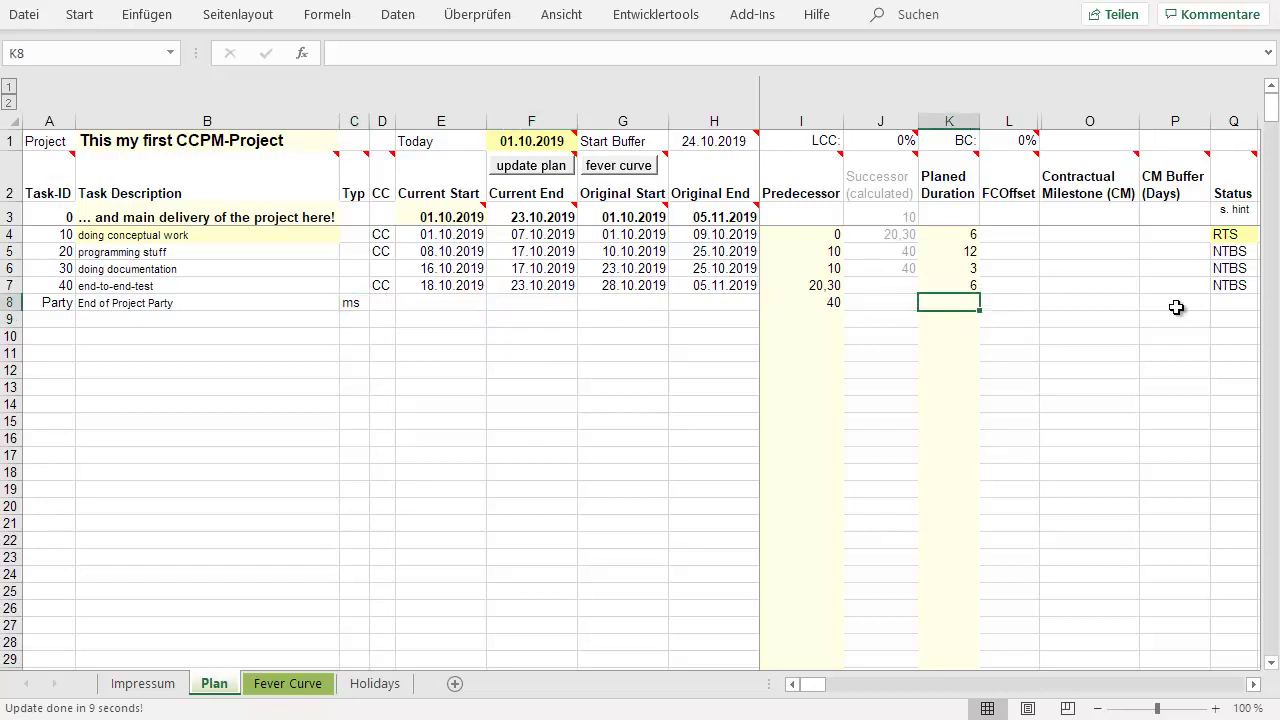
pyautogui.write('1')
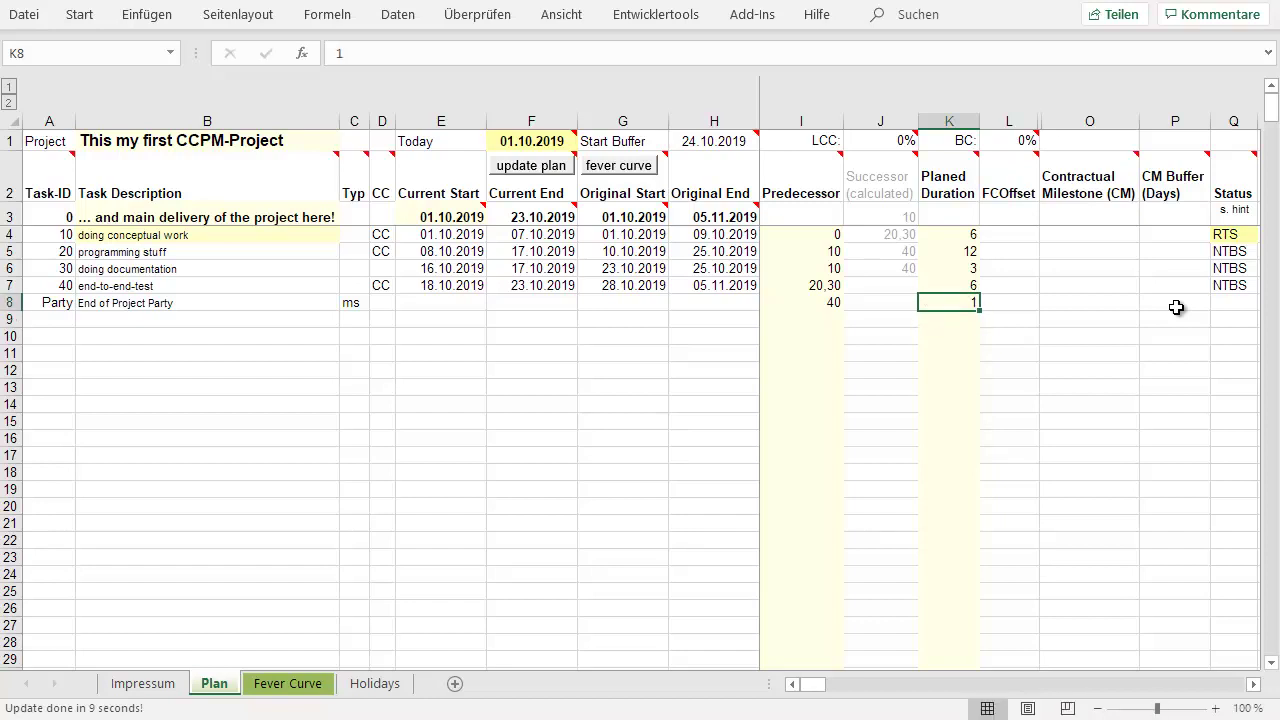